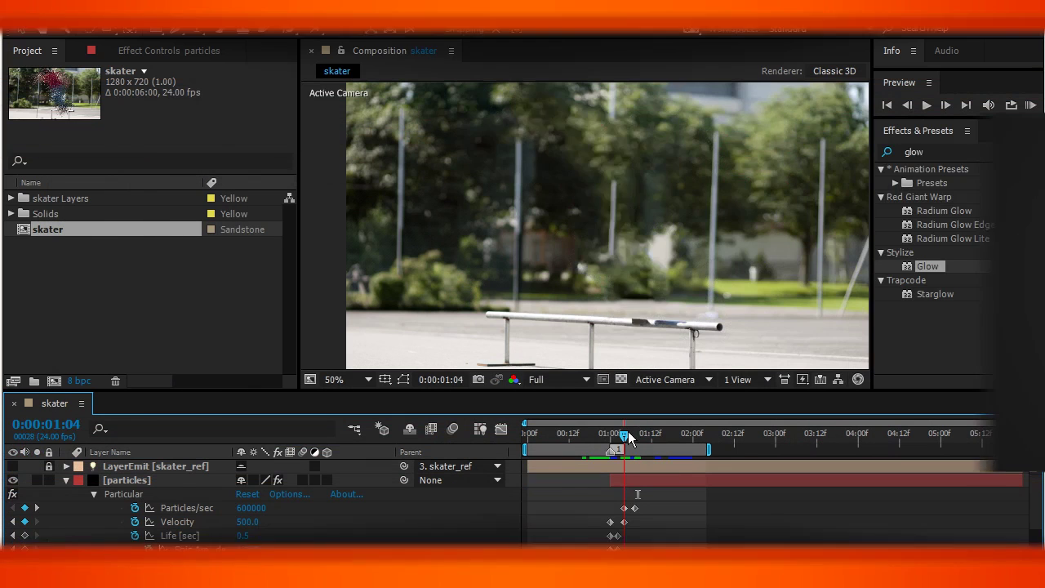
Step: Scrub the timeline to preview the skater dissolving across frames
mouse_move(616, 432)
mouse_down()
mouse_move(661, 432)
mouse_move(611, 432)
mouse_up()
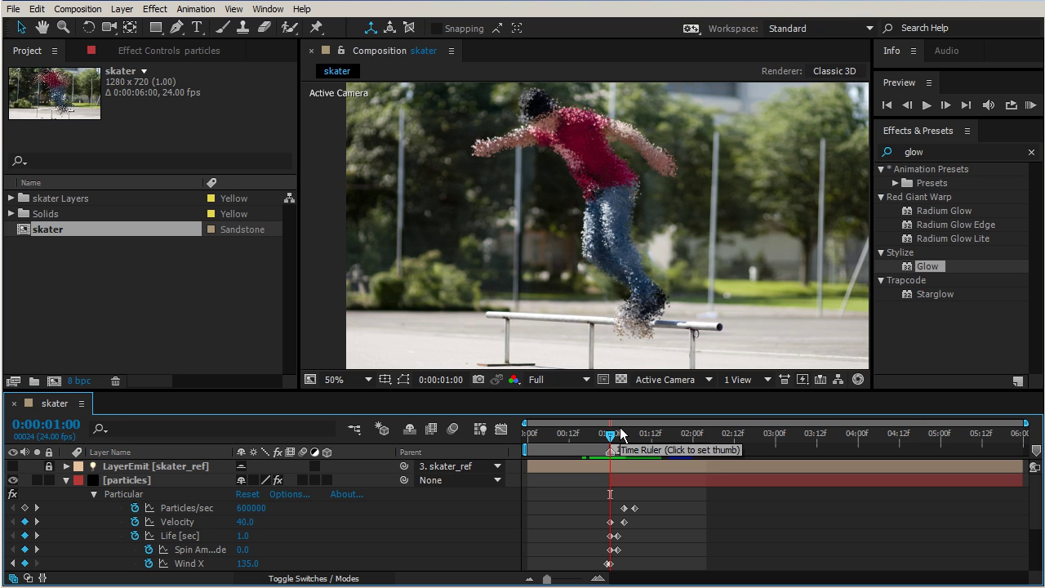
click(617, 435)
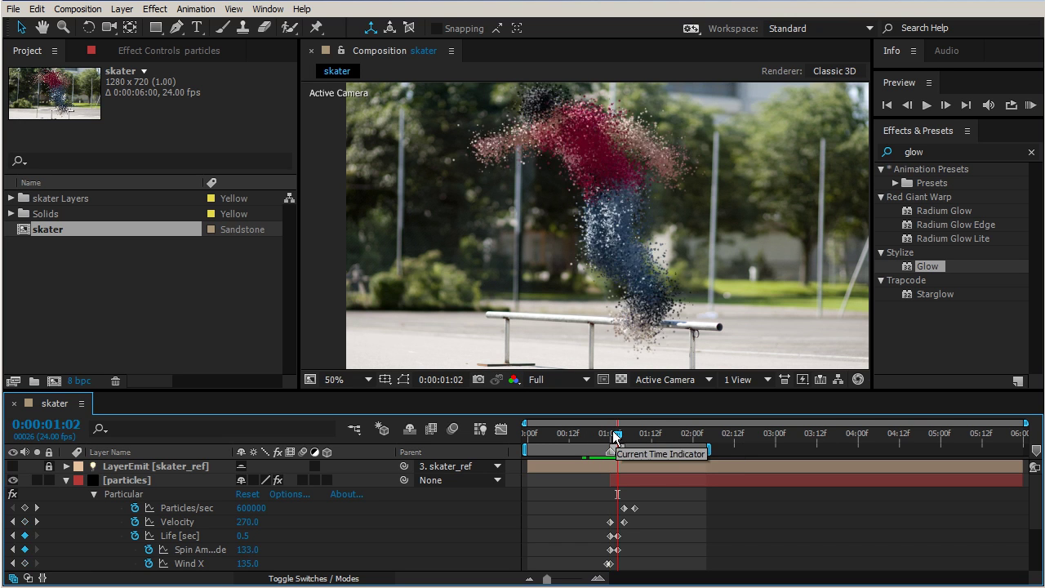
drag(614, 437, 637, 433)
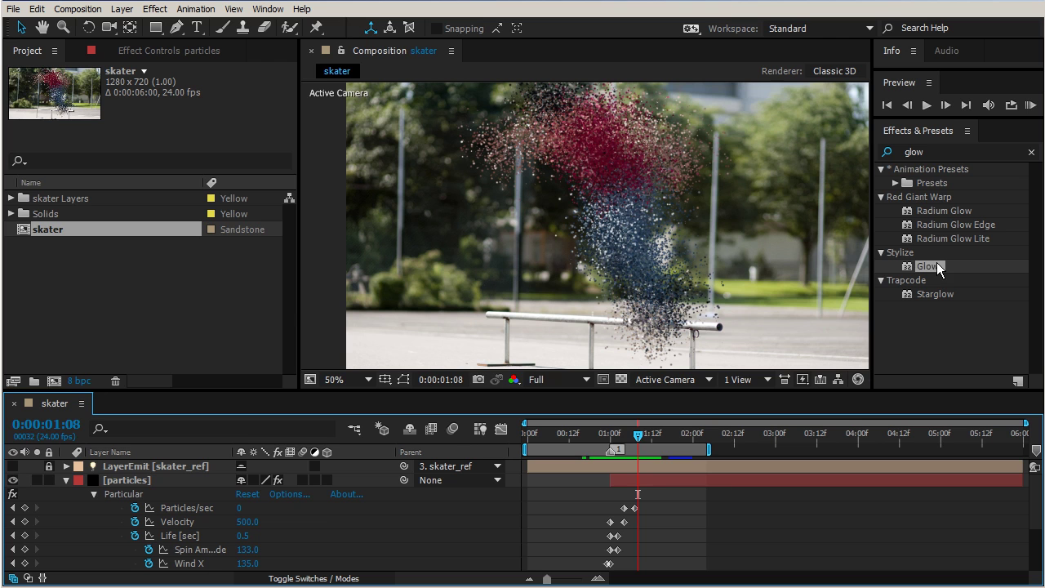
Step: Apply Stylize > Glow to the particles layer, then return to an earlier frame
drag(936, 262, 654, 478)
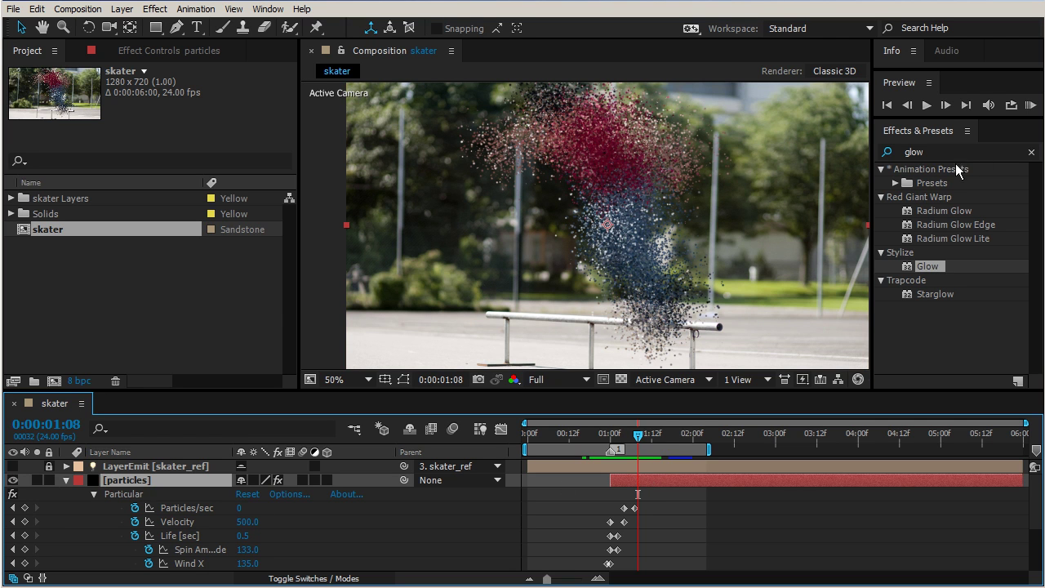
double_click(930, 266)
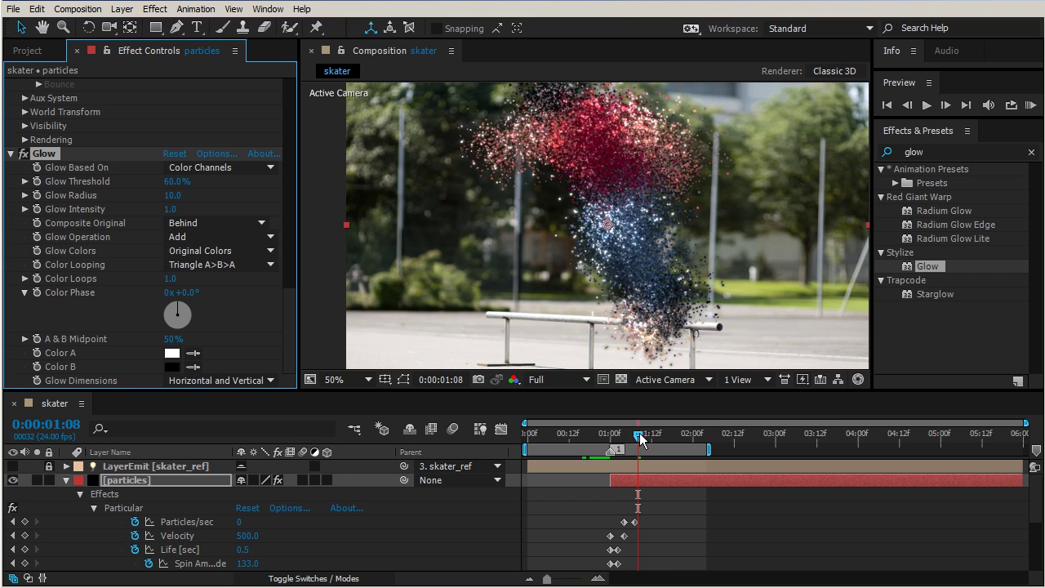
mouse_move(637, 434)
mouse_down()
mouse_move(615, 437)
mouse_move(649, 444)
mouse_move(635, 443)
mouse_up()
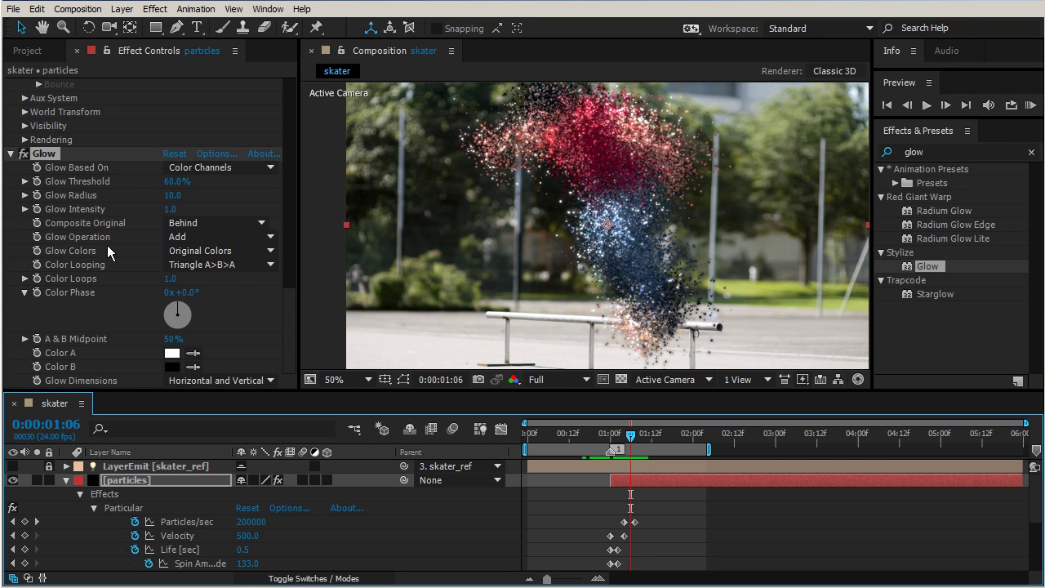
Step: Switch Glow Colors to A & B Colors and pick a saturated yellow for Color A
click(237, 256)
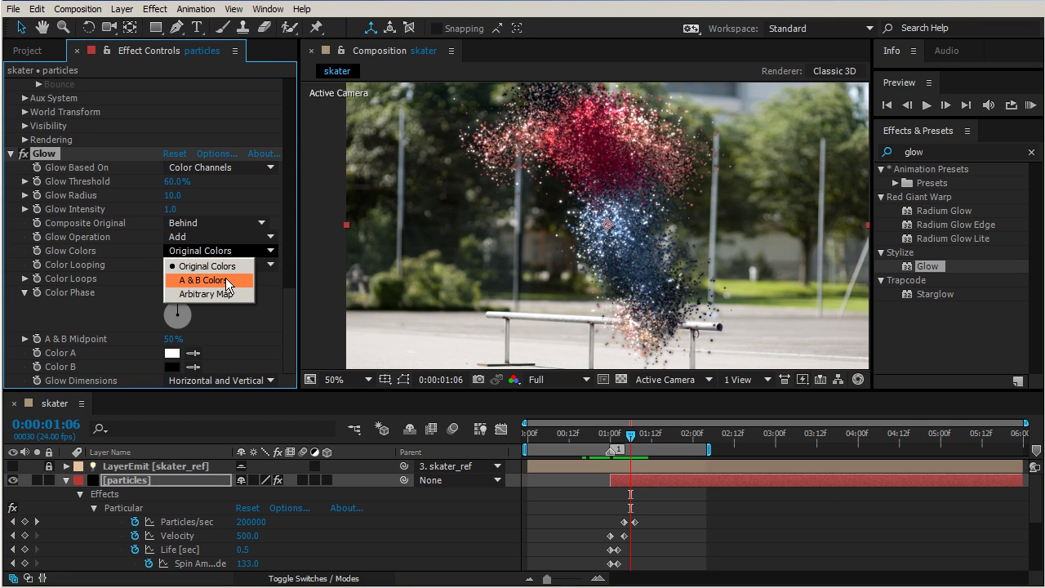
click(227, 283)
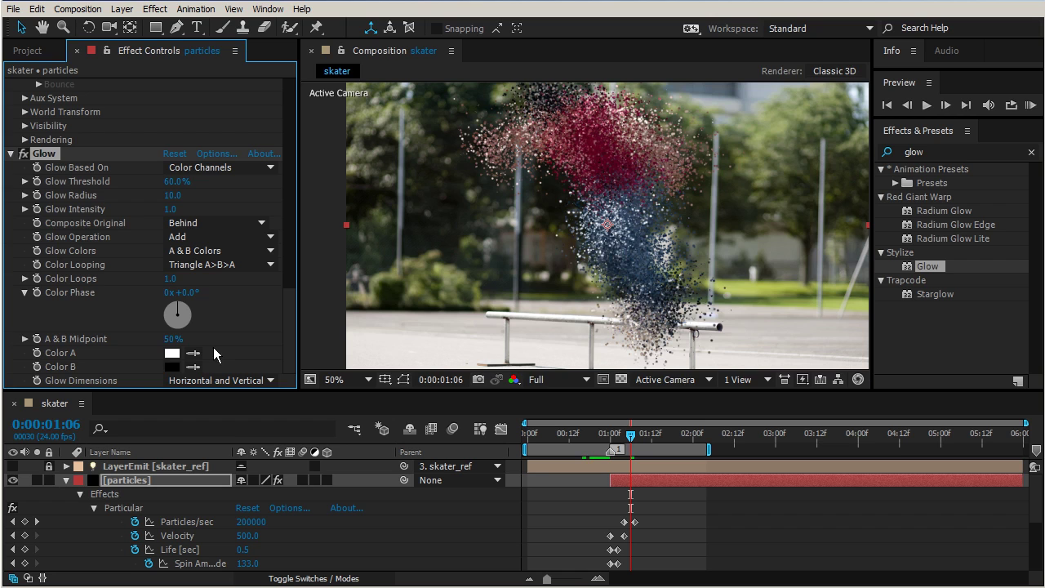
click(171, 353)
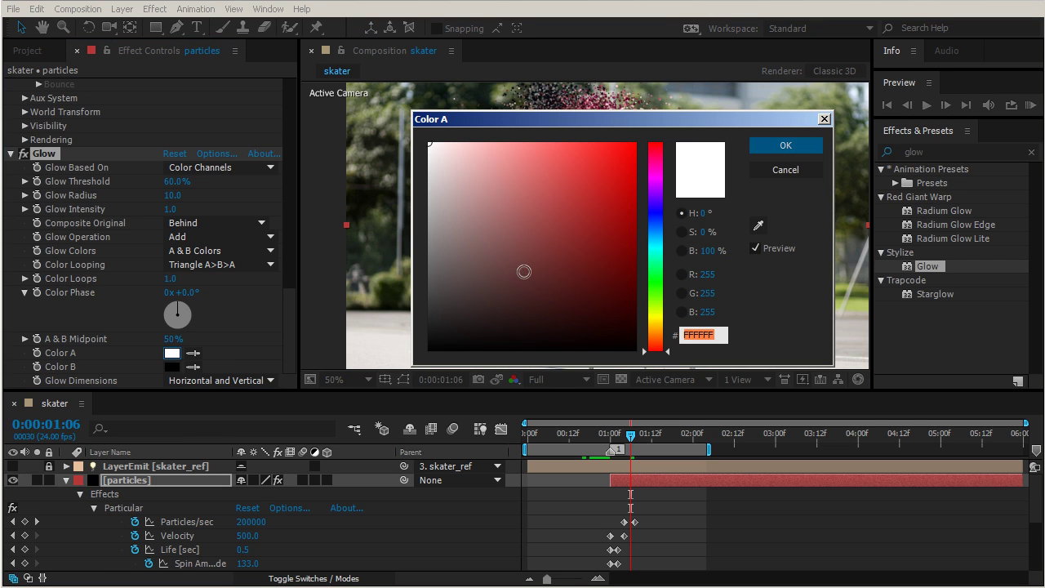
click(662, 318)
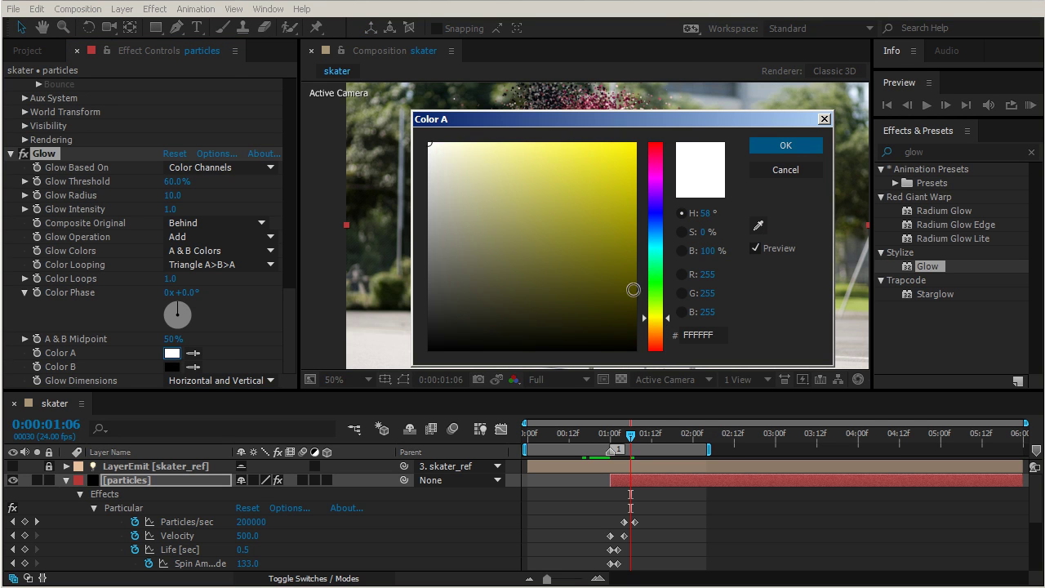
drag(588, 163, 609, 155)
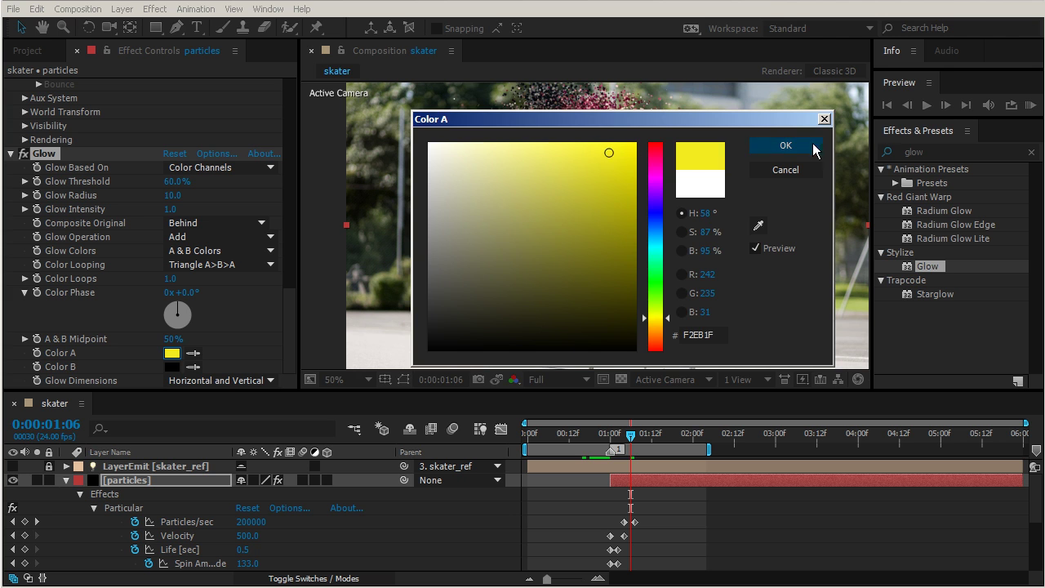
click(786, 145)
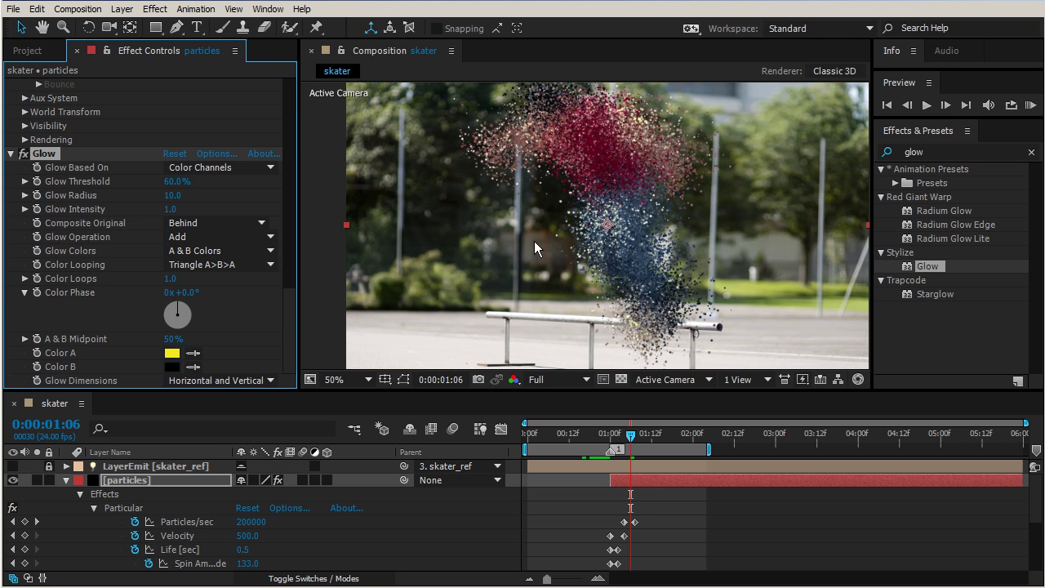
Step: Pick a bright red for the Glow's Color B
click(171, 367)
drag(625, 210, 614, 157)
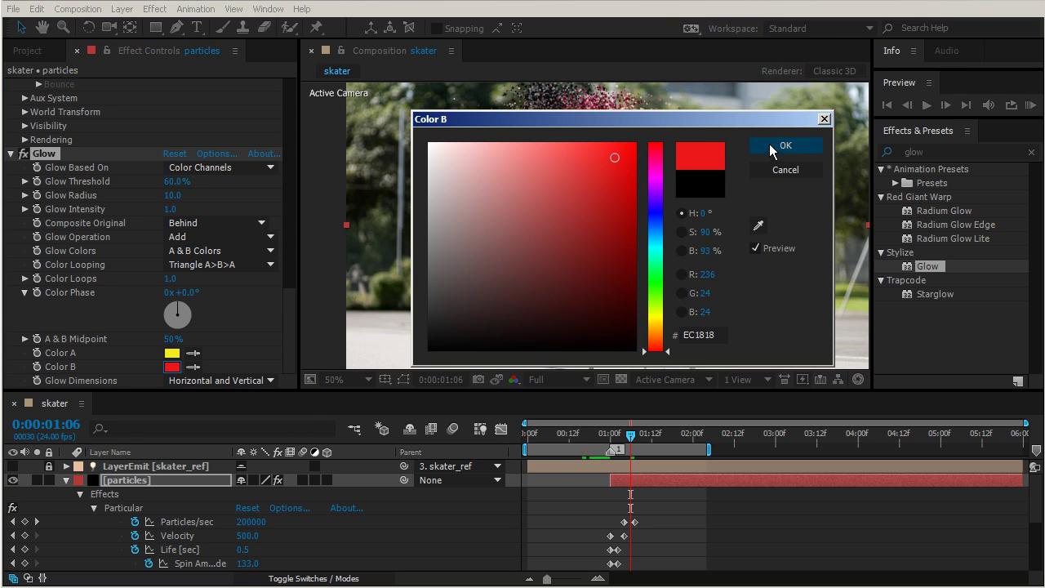
click(772, 148)
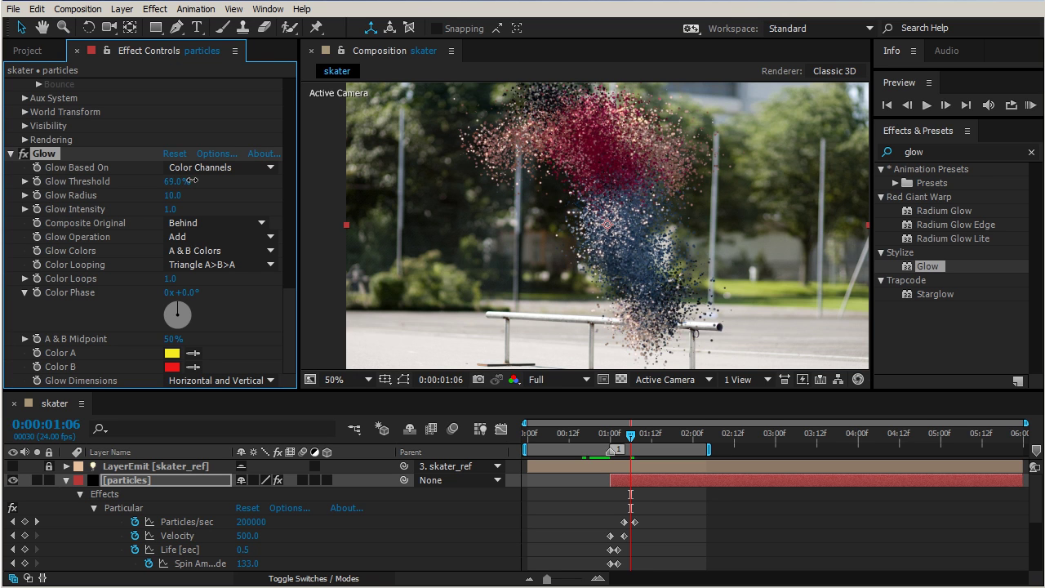
Step: Scrub Glow Intensity up to 79.9 and Glow Threshold to 65.5%, checking nearby frames
drag(192, 180, 198, 181)
click(635, 439)
mouse_move(634, 439)
mouse_down()
mouse_move(613, 439)
mouse_move(641, 439)
mouse_move(630, 439)
mouse_up()
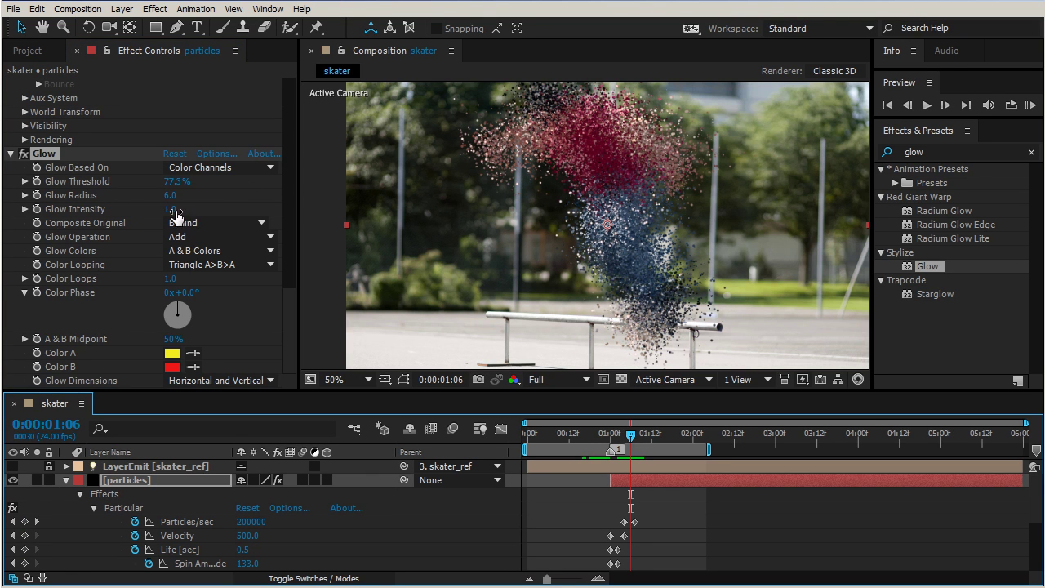
drag(171, 212, 165, 209)
drag(72, 227, 216, 196)
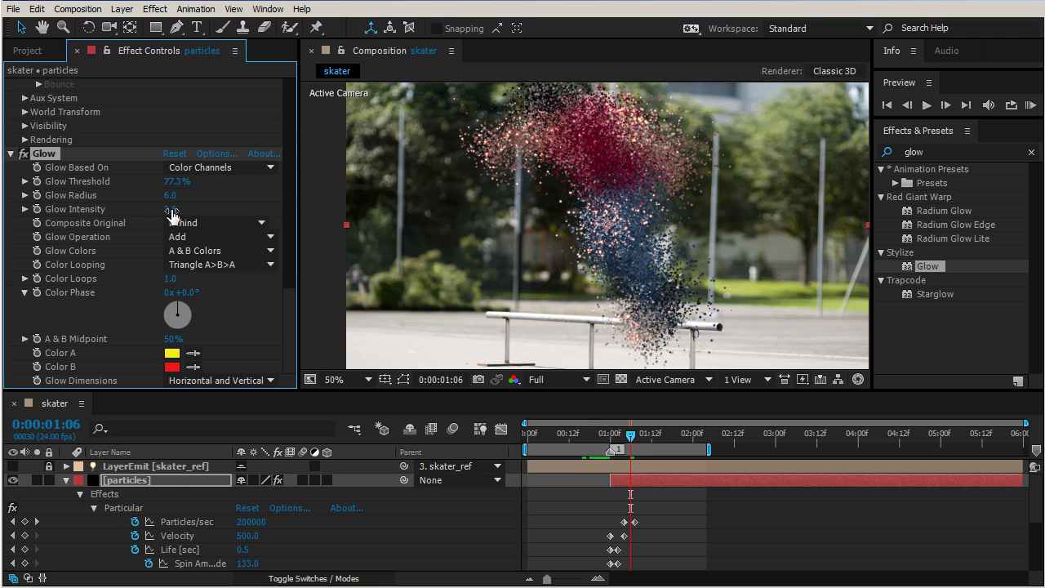
drag(178, 209, 872, 189)
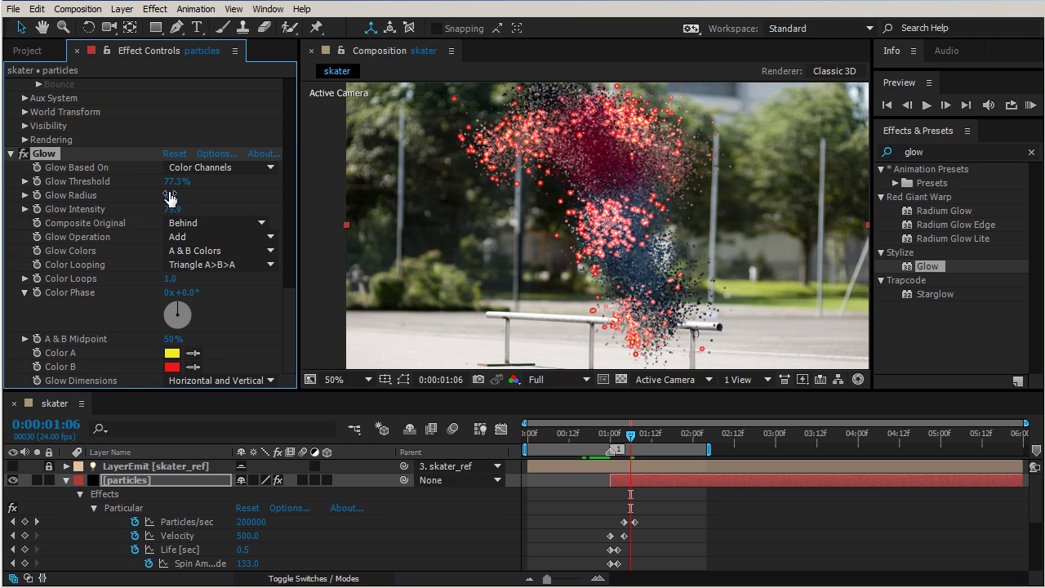
mouse_move(170, 182)
mouse_down()
mouse_move(189, 180)
mouse_move(116, 196)
mouse_move(161, 195)
mouse_up()
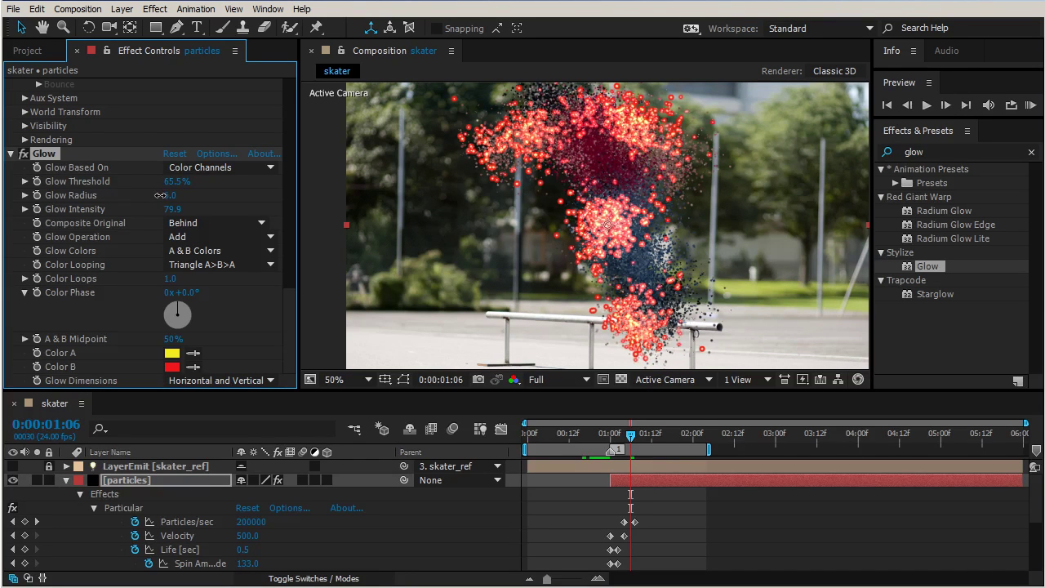
Step: Enter a Glow Radius of 3, then scrub Intensity to 22.1 and Threshold to 46.7%
click(165, 195)
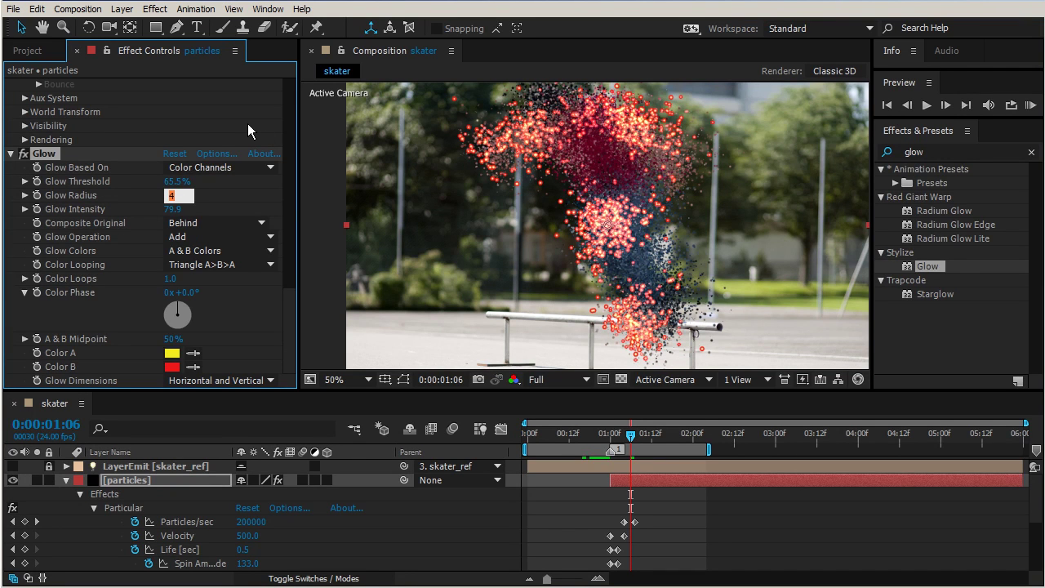
text(3)
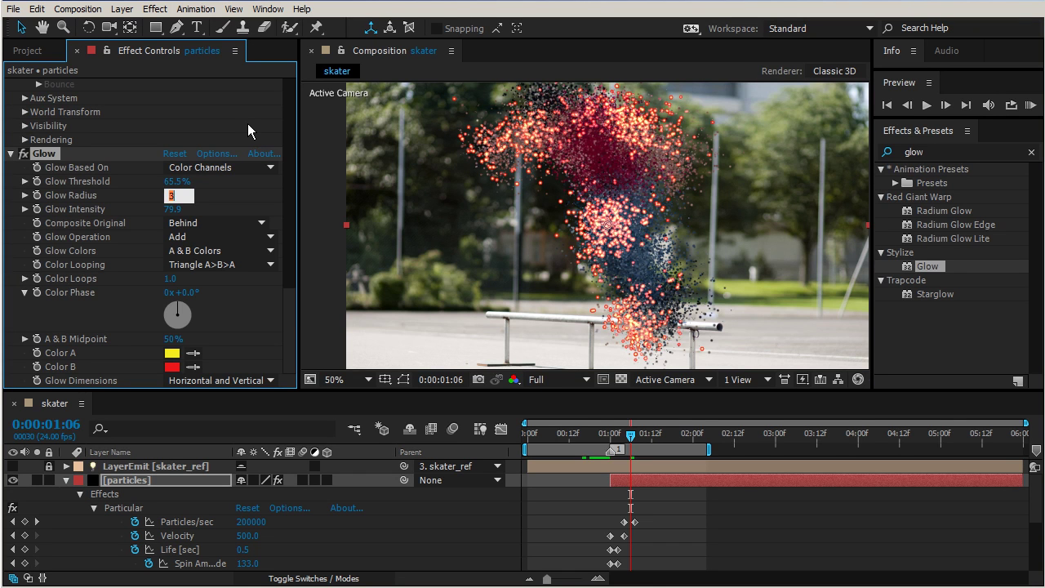
key(Return)
drag(172, 210, 102, 216)
drag(175, 213, 130, 214)
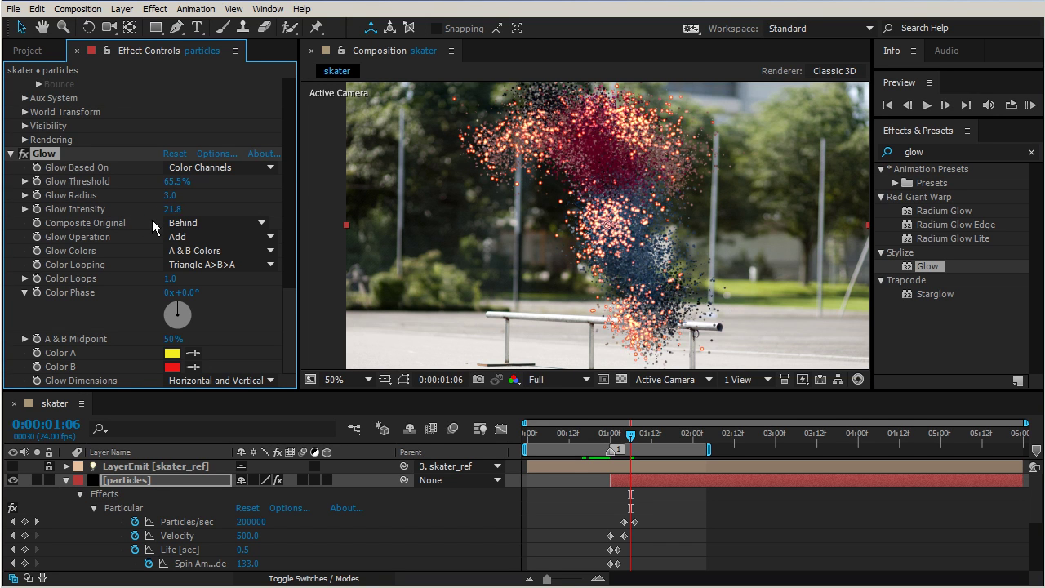
drag(182, 184, 153, 186)
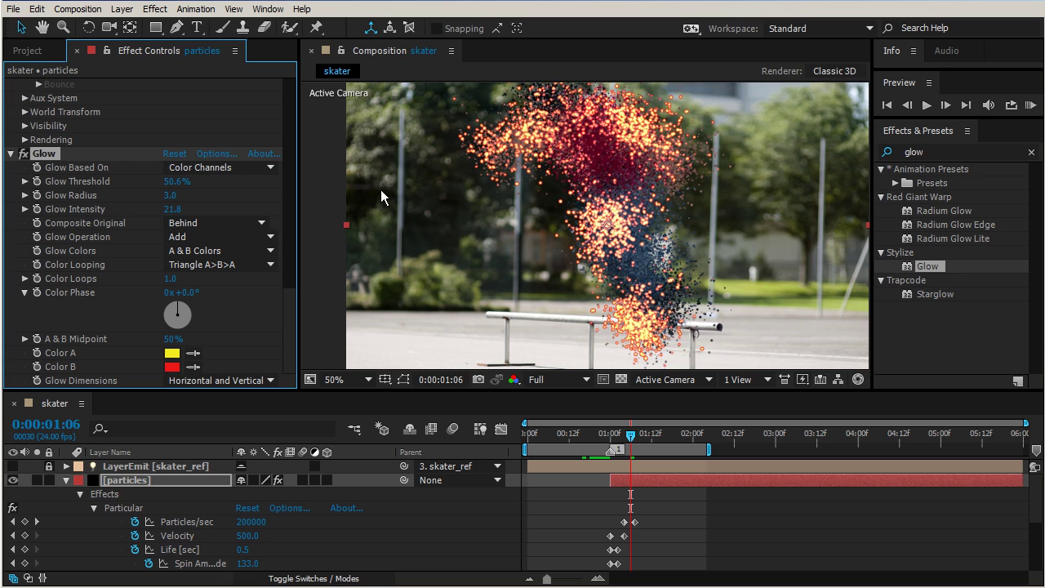
drag(183, 187, 37, 273)
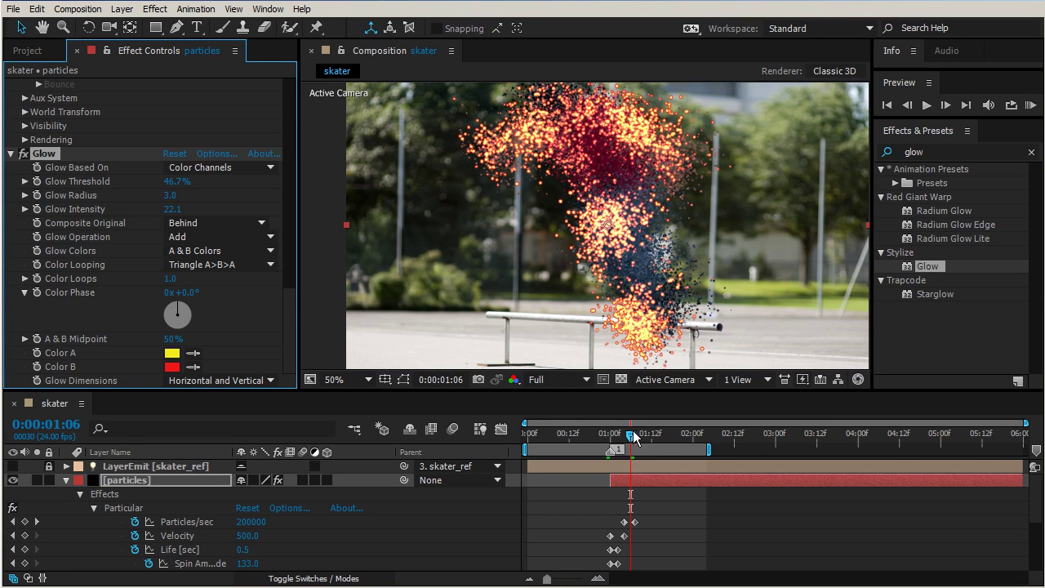
drag(635, 438, 690, 426)
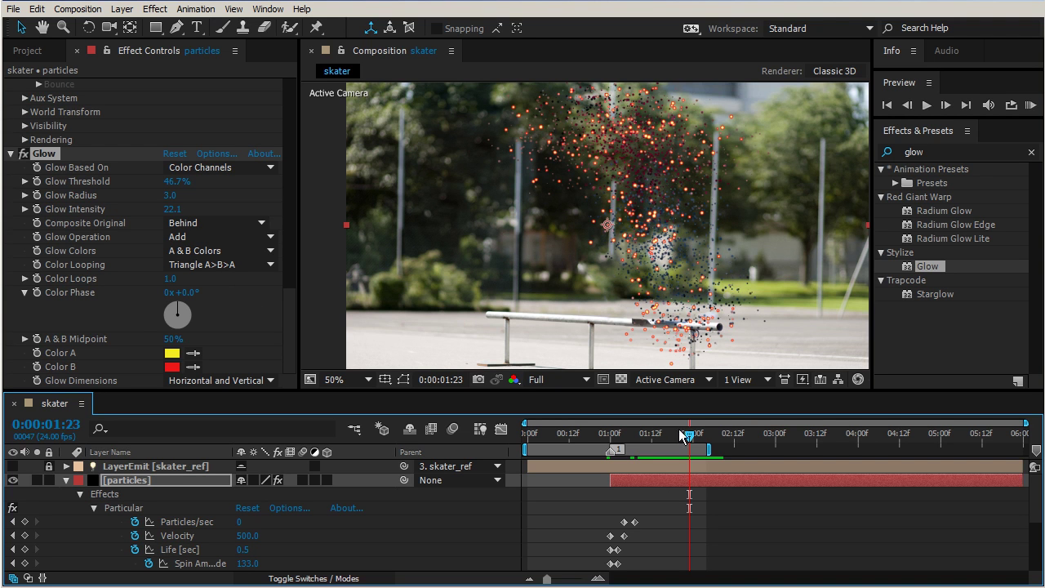
drag(684, 433, 628, 439)
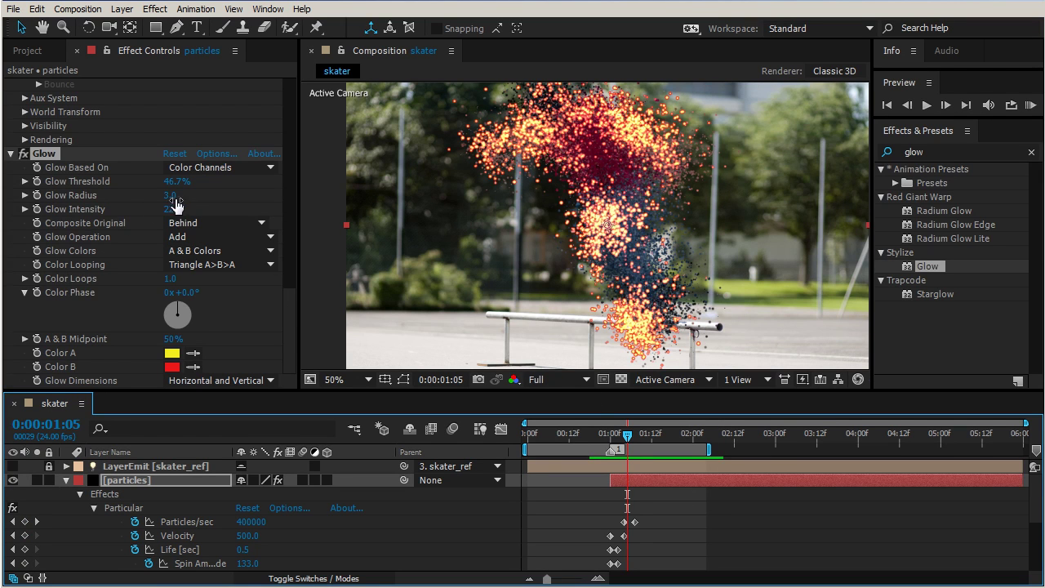
Step: Keyframe Glow Threshold, Radius and Intensity, then two frames earlier set Intensity 0 and Threshold 100%
click(36, 181)
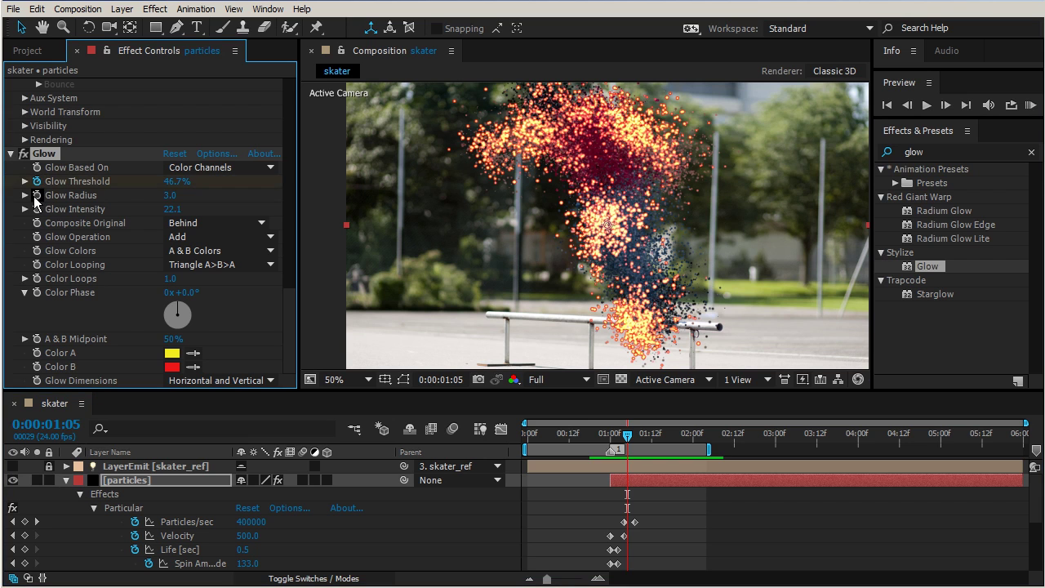
click(36, 195)
click(37, 209)
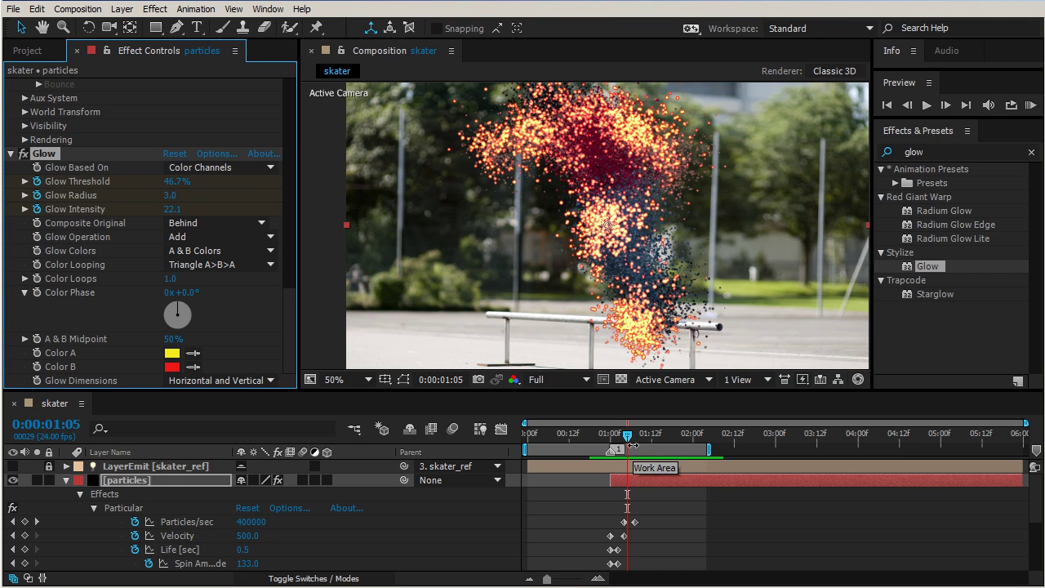
key(Page_Up)
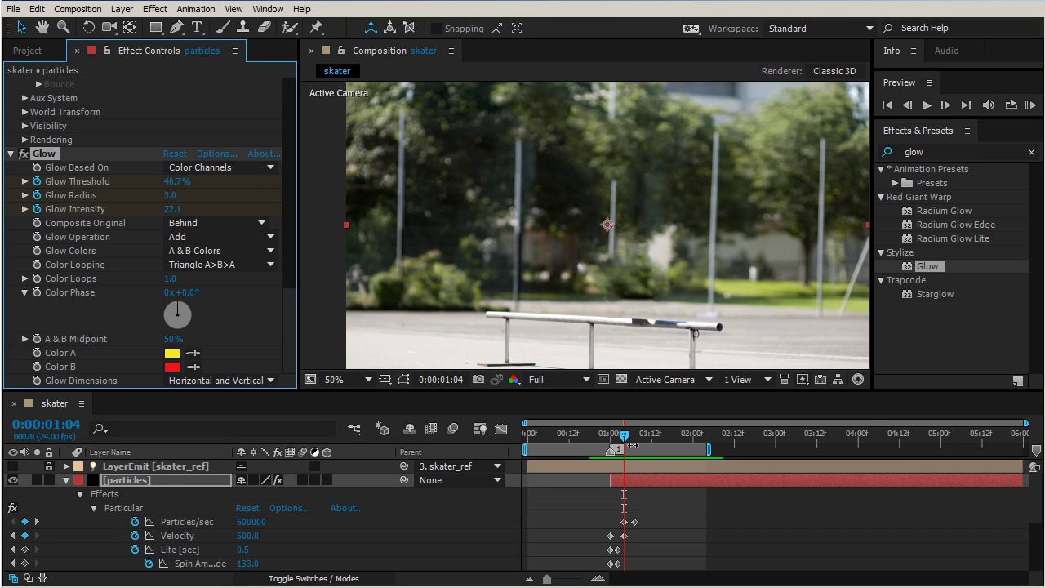
key(Page_Up)
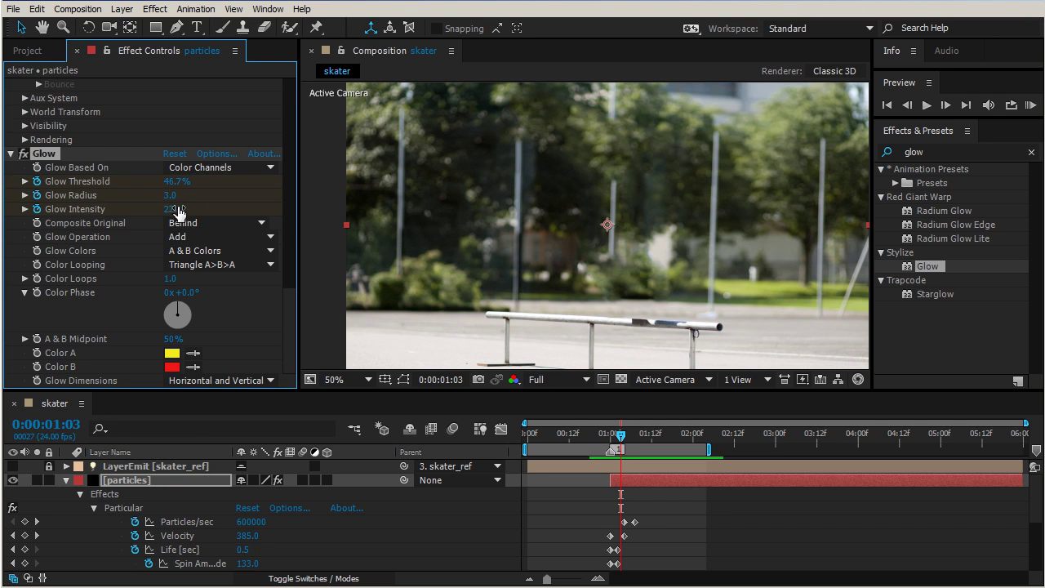
drag(172, 209, 111, 196)
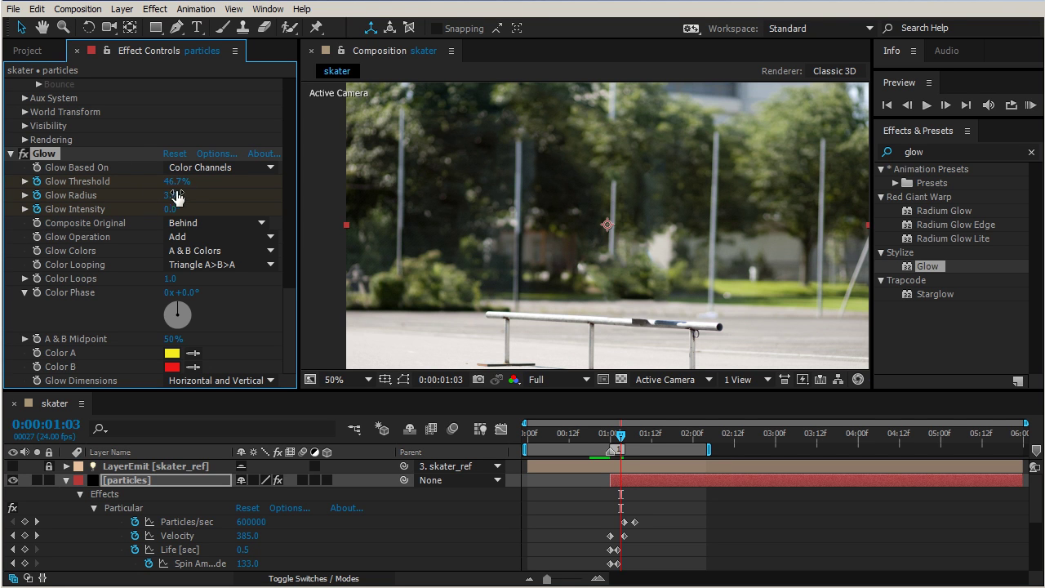
drag(175, 186, 155, 198)
Step: Run Edit > Purge > All Memory & Disk Cache and confirm the deletion
click(75, 9)
mouse_move(46, 16)
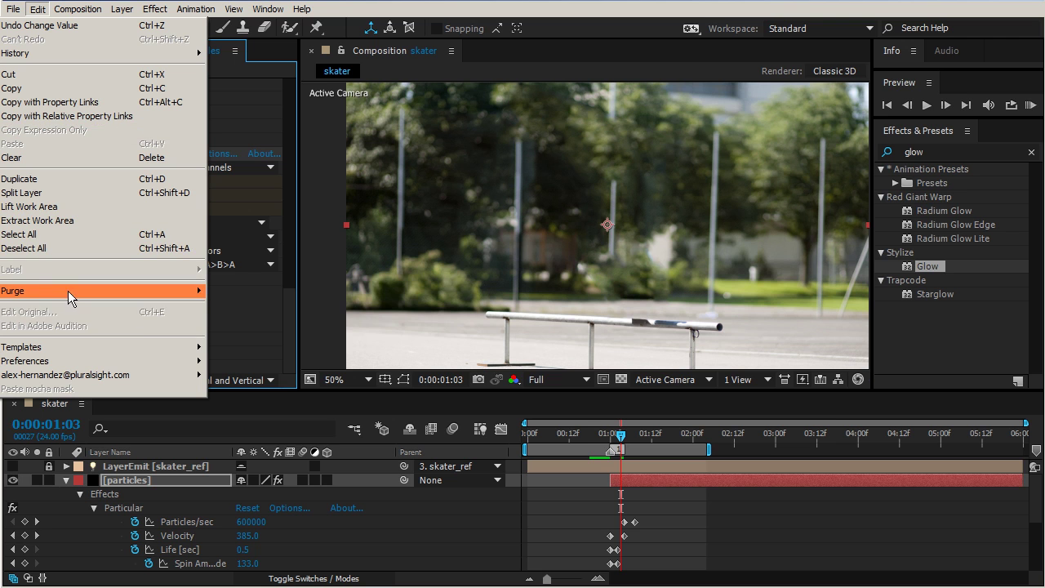
mouse_move(71, 290)
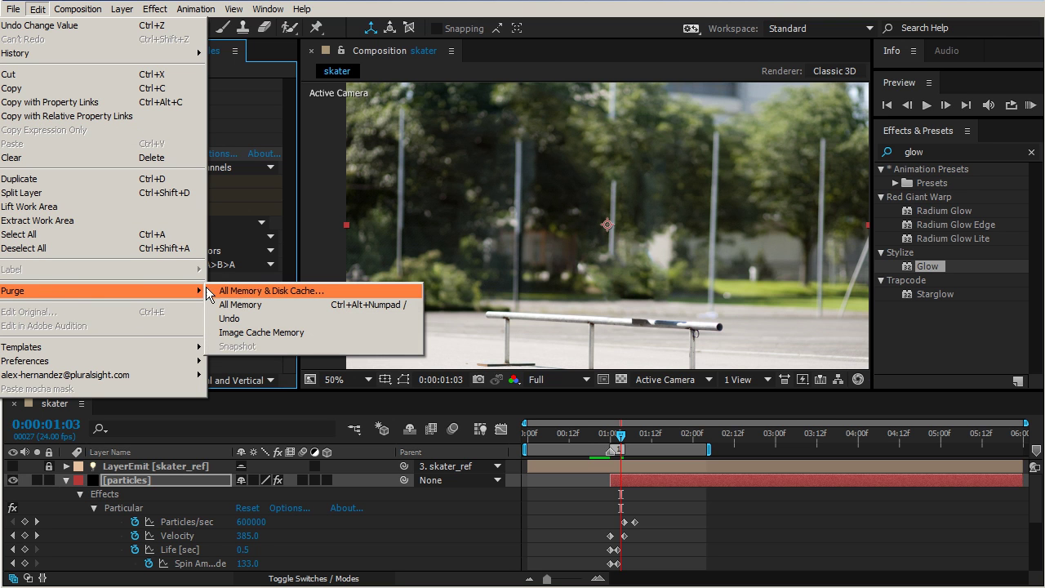
click(304, 292)
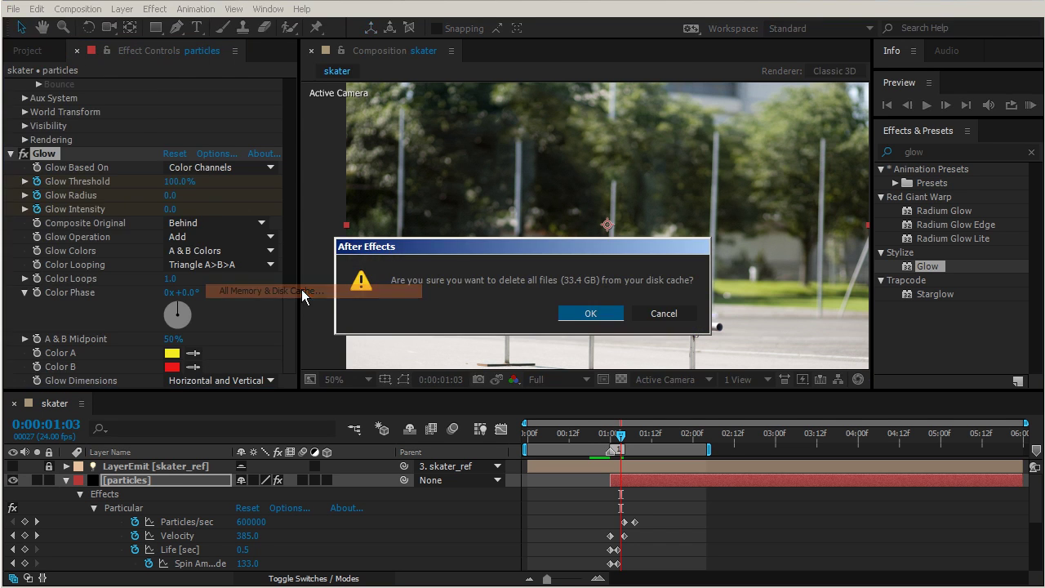
click(604, 314)
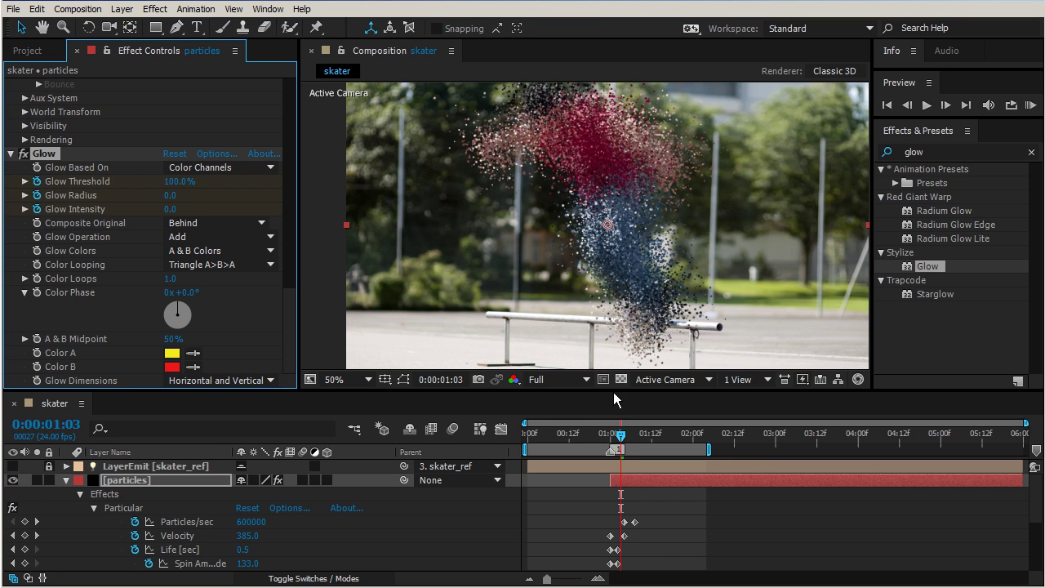
Step: Step frame by frame from 1:03 to 2:01, then back to 2:00, watching the embers thin
key(Page_Down)
key(Page_Down)
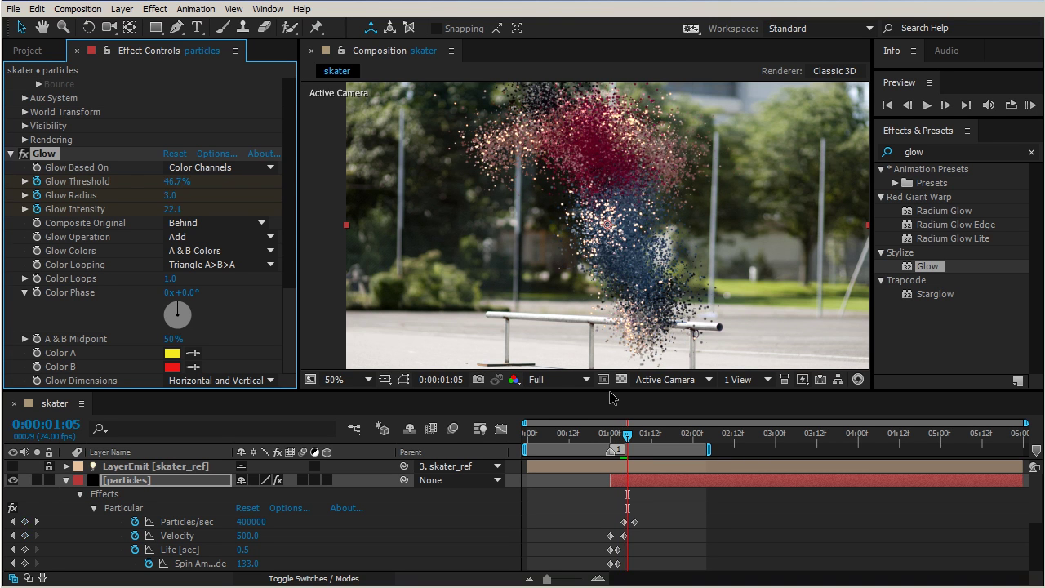
key(Page_Down)
key(Page_Down)
key(Page_Down)
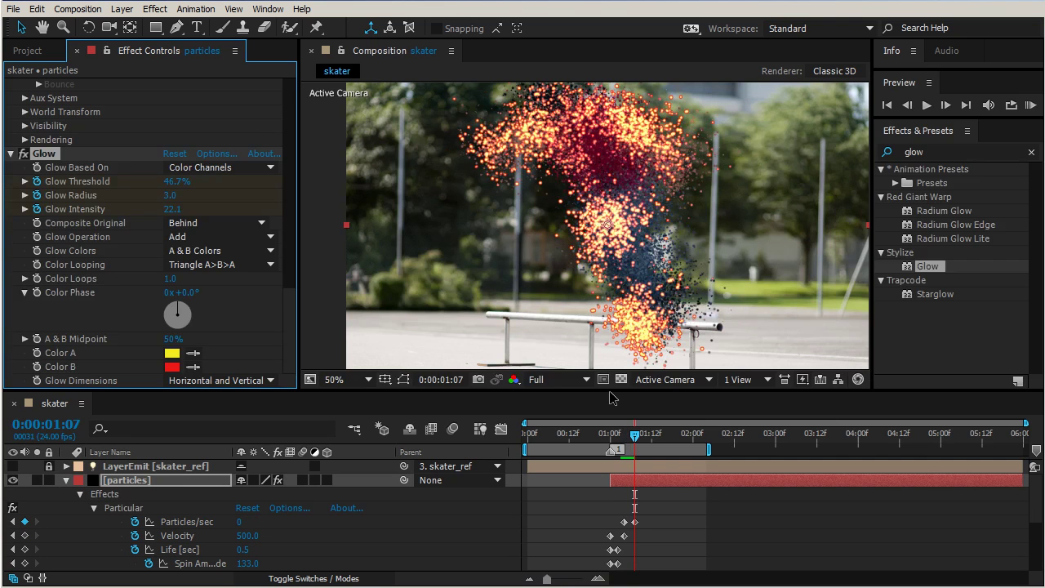
key(Page_Down)
key(Page_Down)
key(Page_Down)
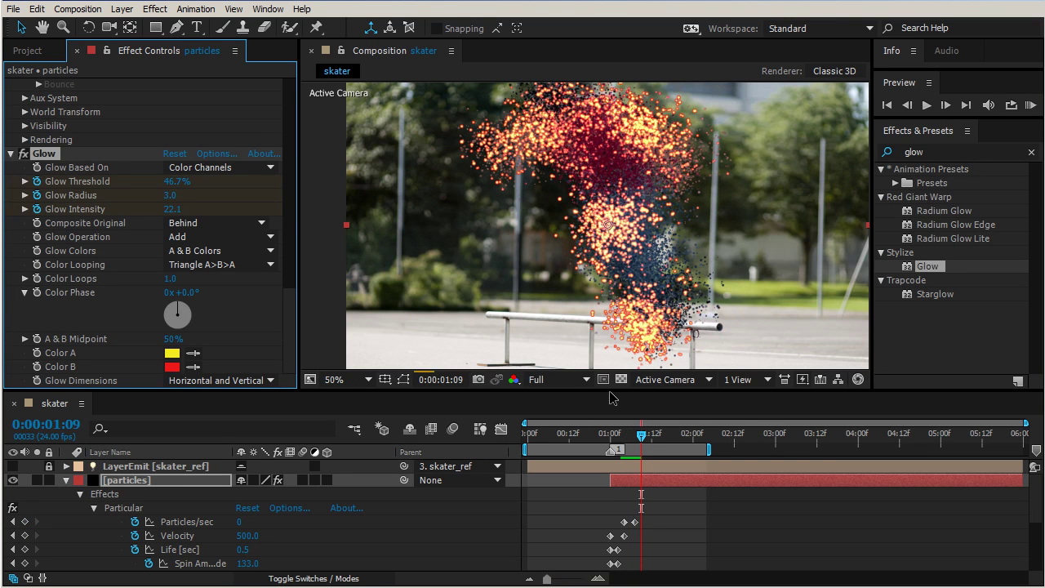
key(Page_Down)
key(Page_Down)
key(Page_Down)
key(Page_Down)
key(Page_Down)
key(Page_Down)
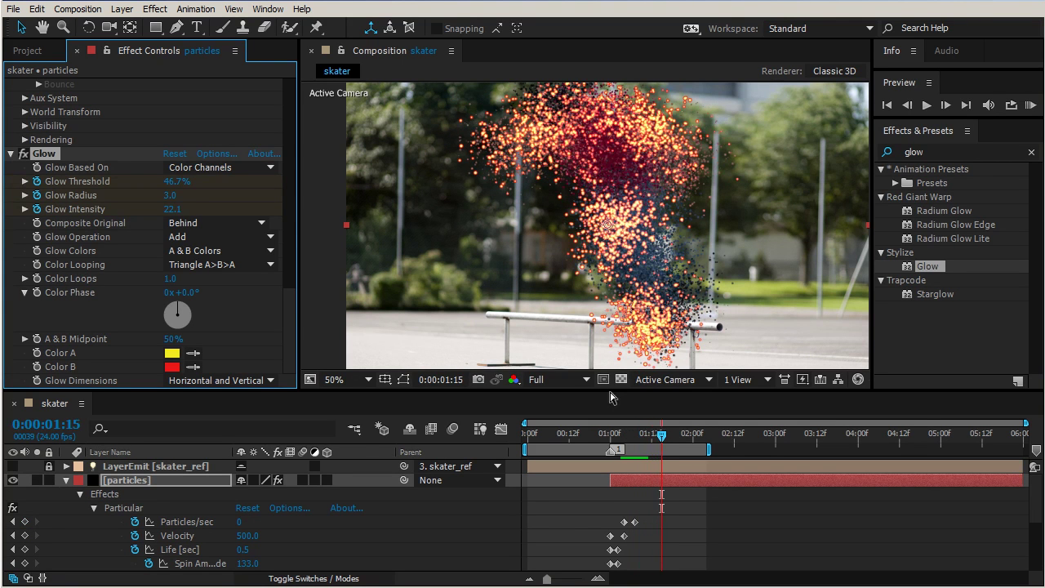
key(Page_Down)
key(Page_Down)
key(Page_Down)
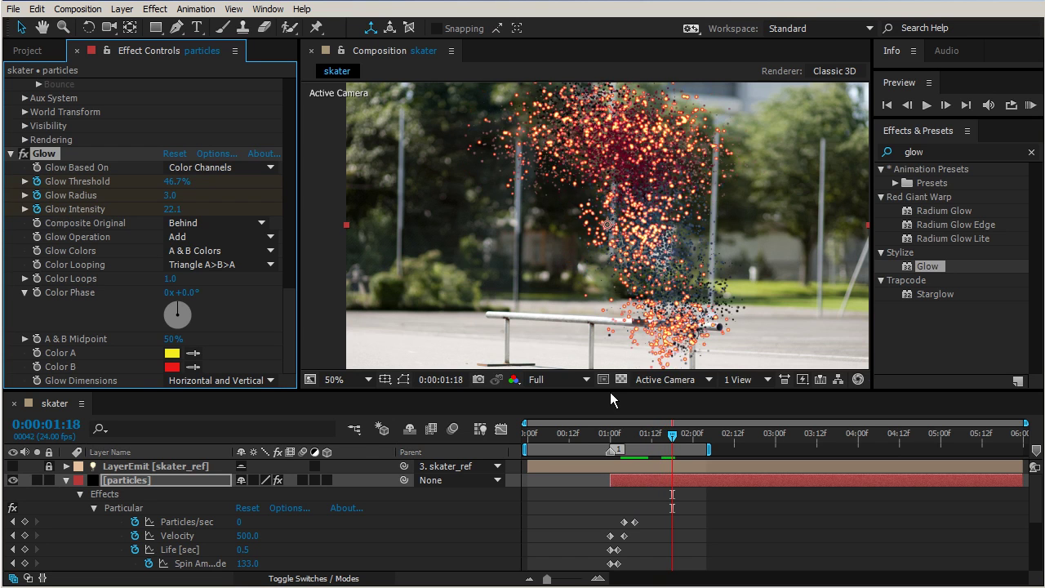
key(Page_Down)
key(Page_Down)
key(Page_Down)
key(Page_Down)
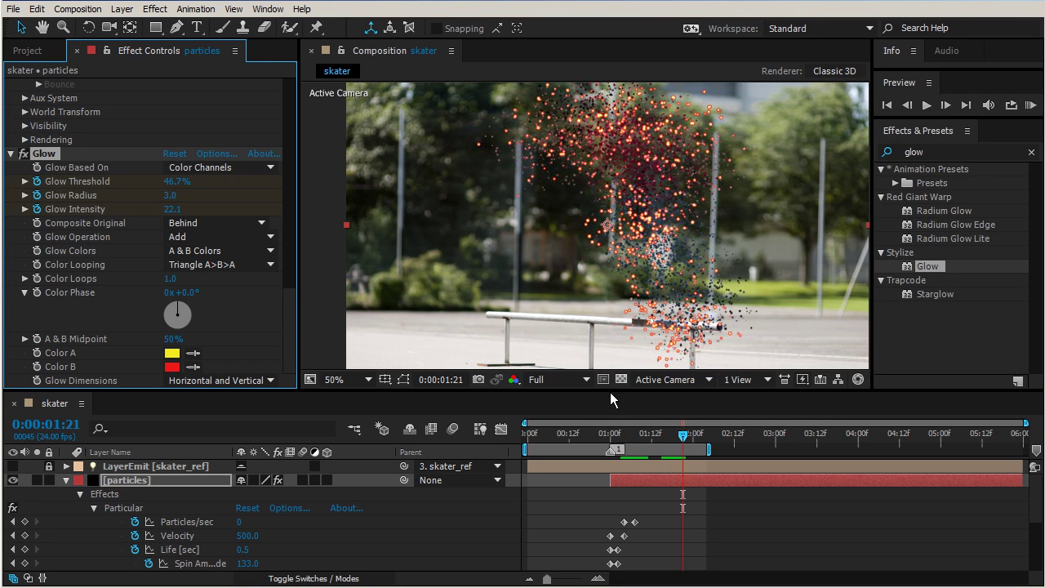
key(Page_Down)
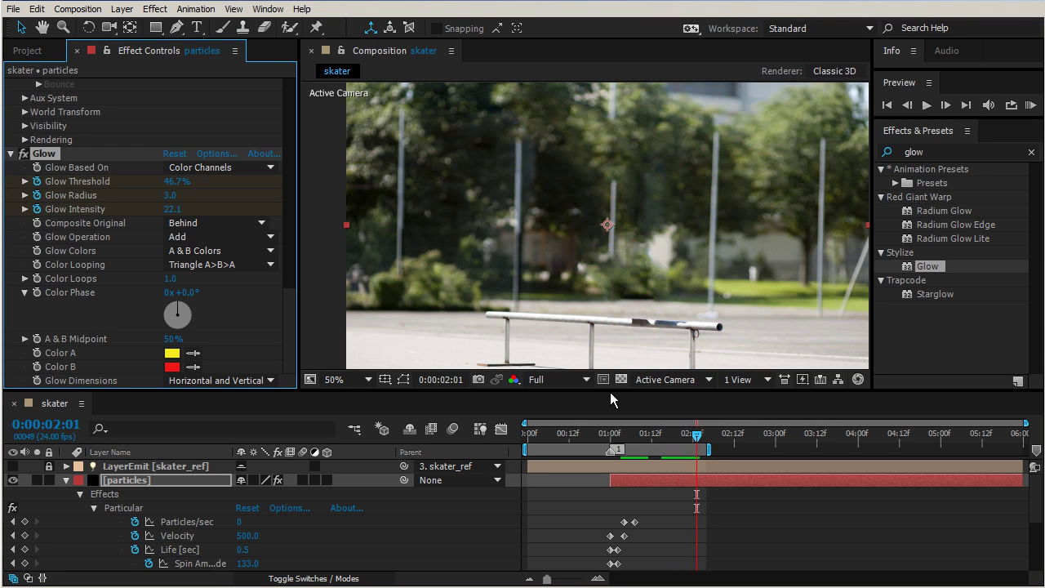
key(Page_Up)
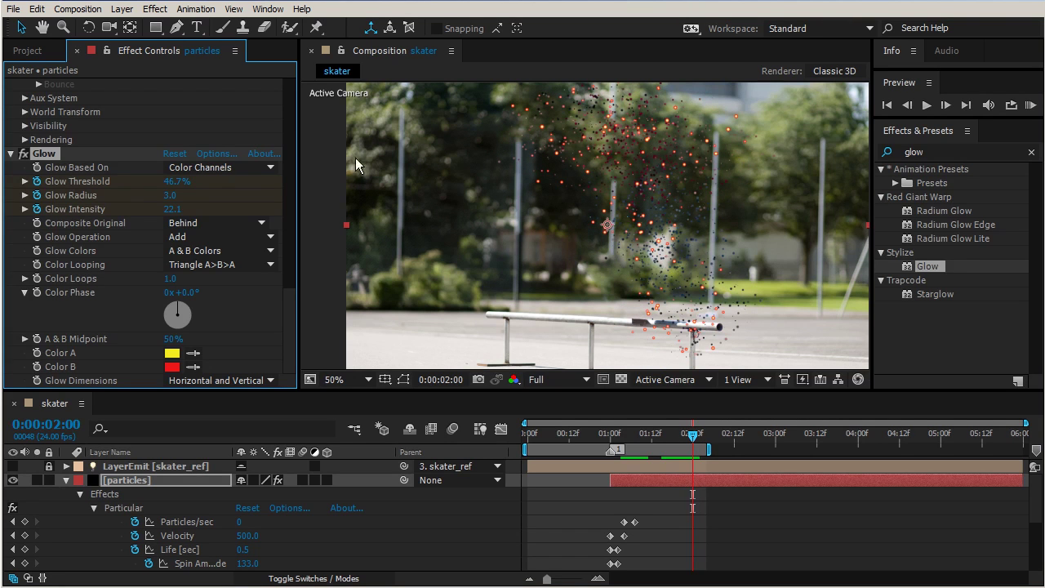
Step: Scroll up to Particular's Particle settings and enter a Life Random of 8%
scroll(111, 142, up, 5)
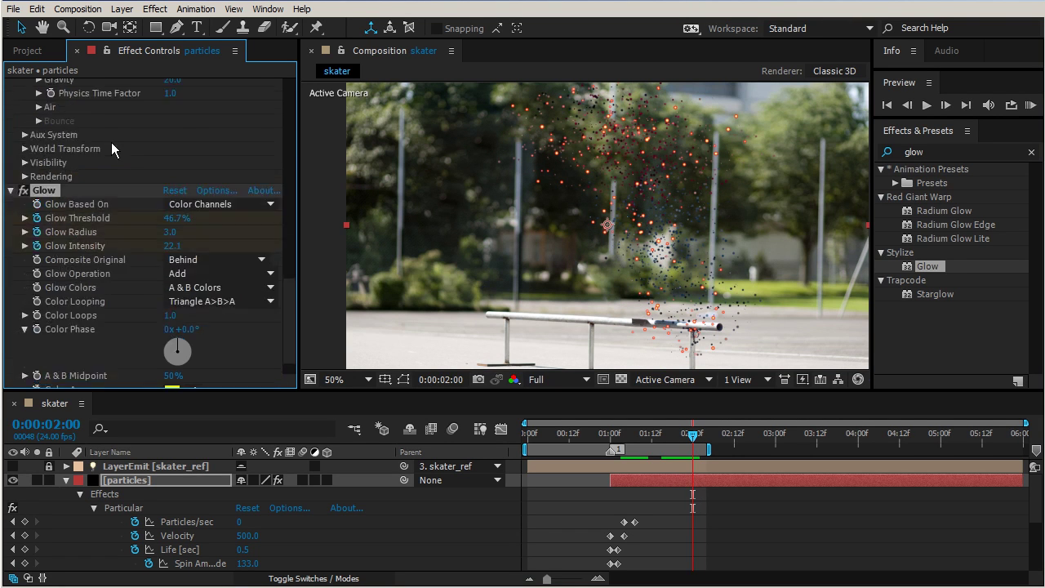
scroll(130, 131, up, 6)
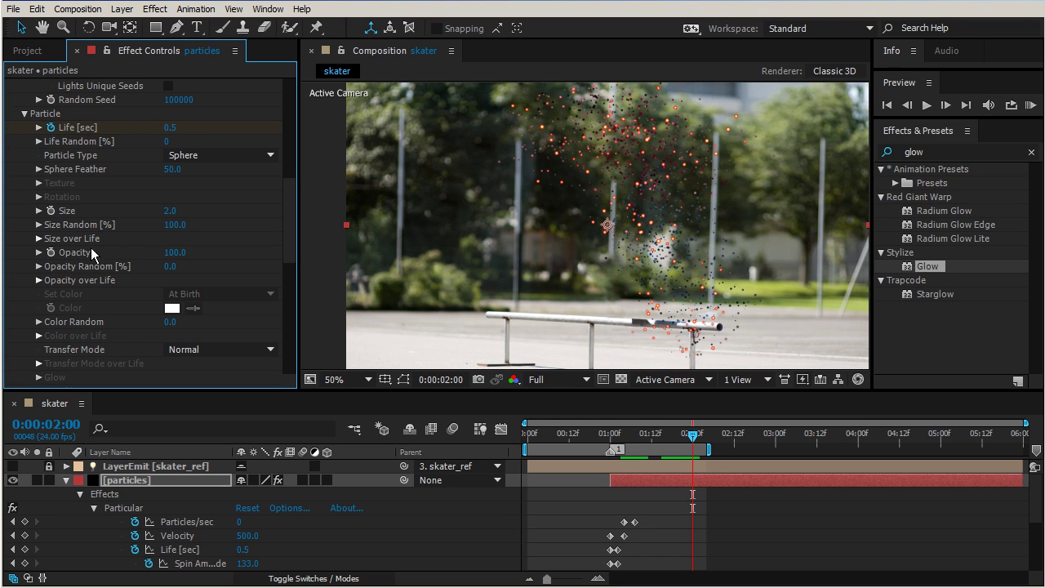
click(170, 141)
text(8)
key(Return)
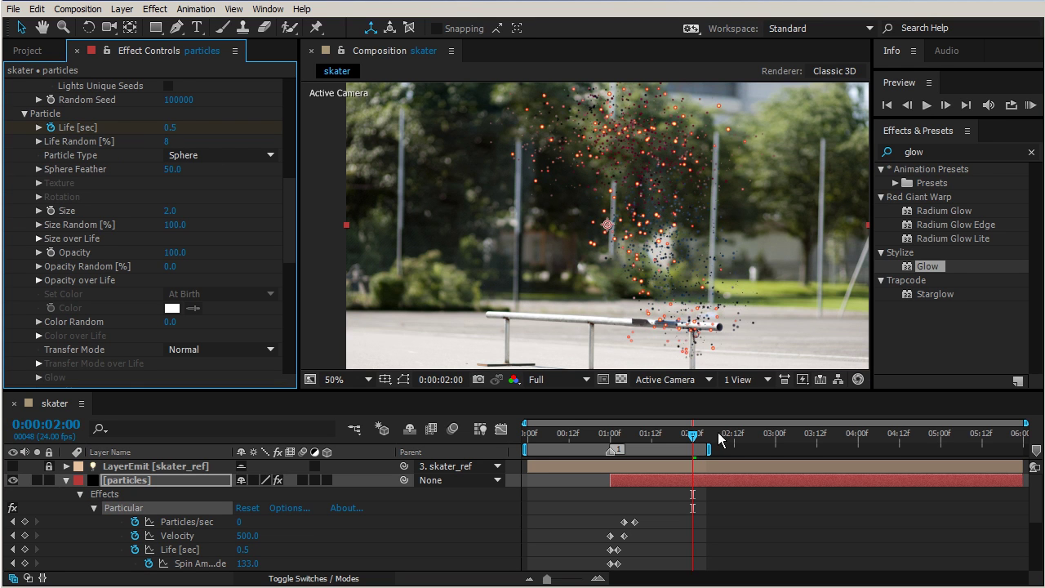
Step: Raise Life Random to 26% and check the remaining embers around 2:03
mouse_move(718, 439)
mouse_down()
mouse_move(659, 438)
mouse_move(700, 434)
mouse_up()
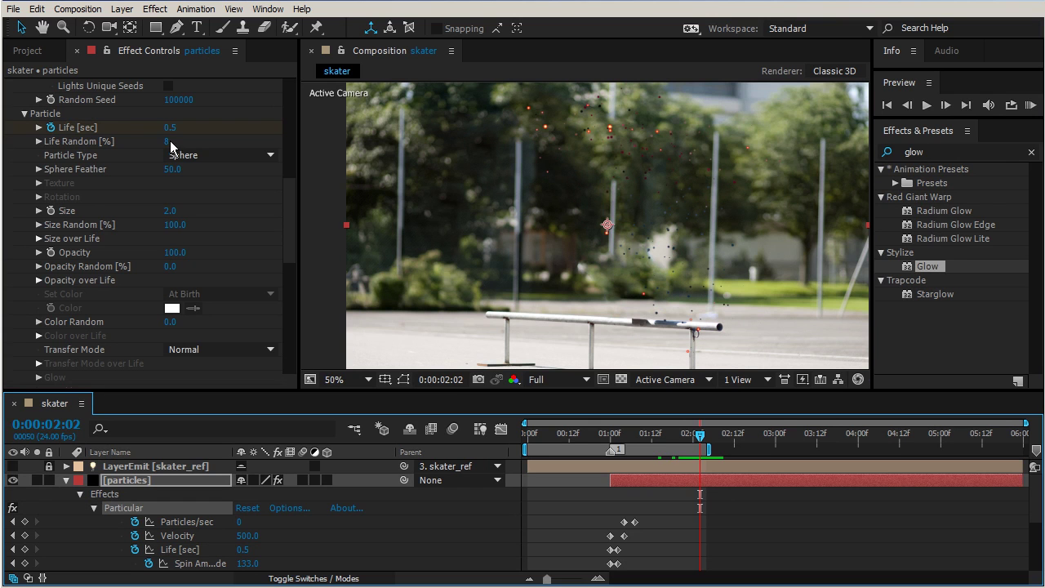
drag(170, 147, 188, 141)
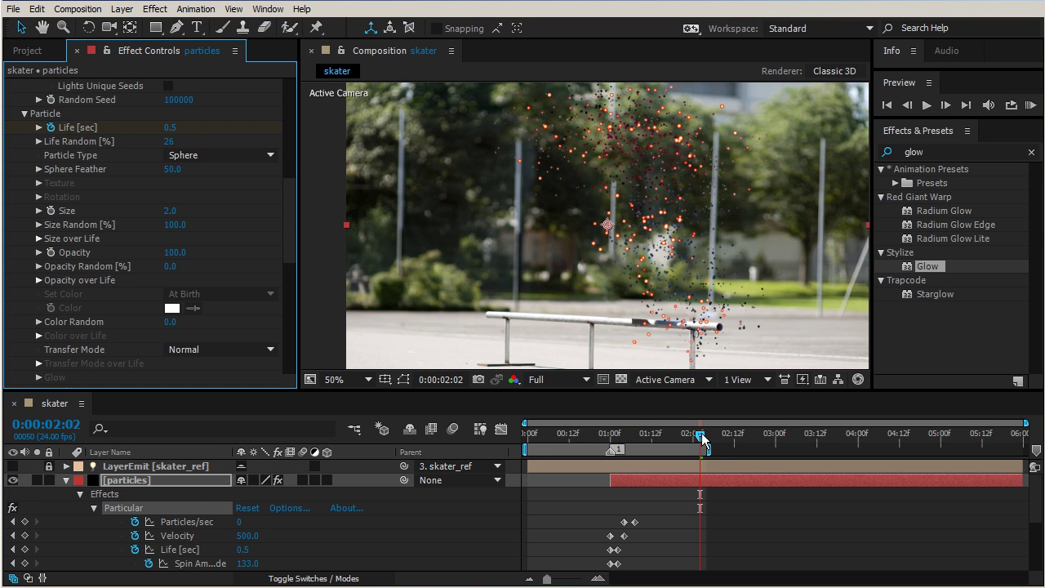
mouse_move(702, 439)
mouse_down()
mouse_move(721, 436)
mouse_move(614, 449)
mouse_up()
Step: End the work area at 2:03 and play a looping preview of the dissolve
key(n)
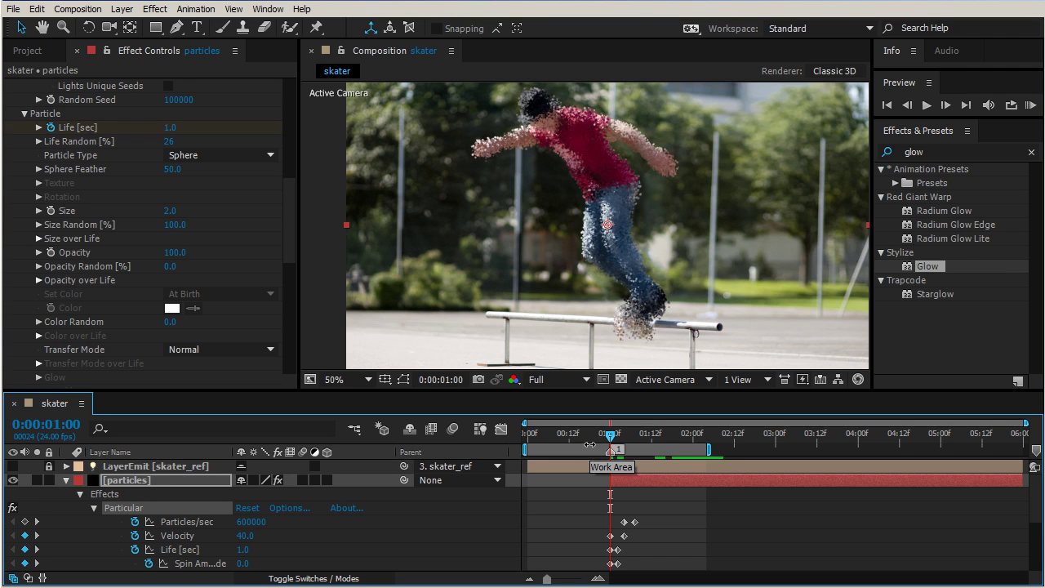
key(space)
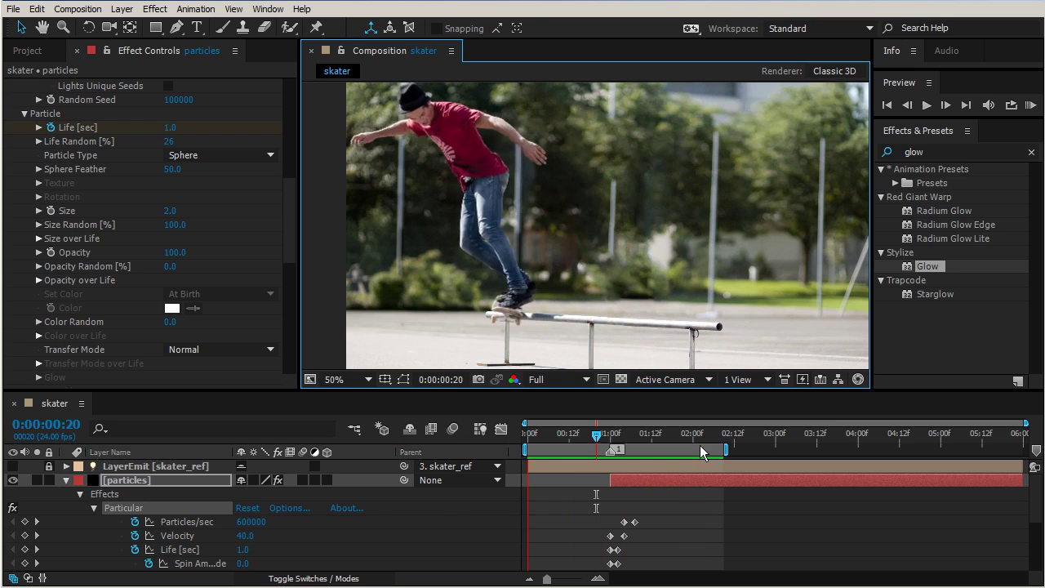
Step: Stop playback, collapse the particles layer, and reveal the shadow layer's Opacity at 1:00
click(64, 481)
click(66, 481)
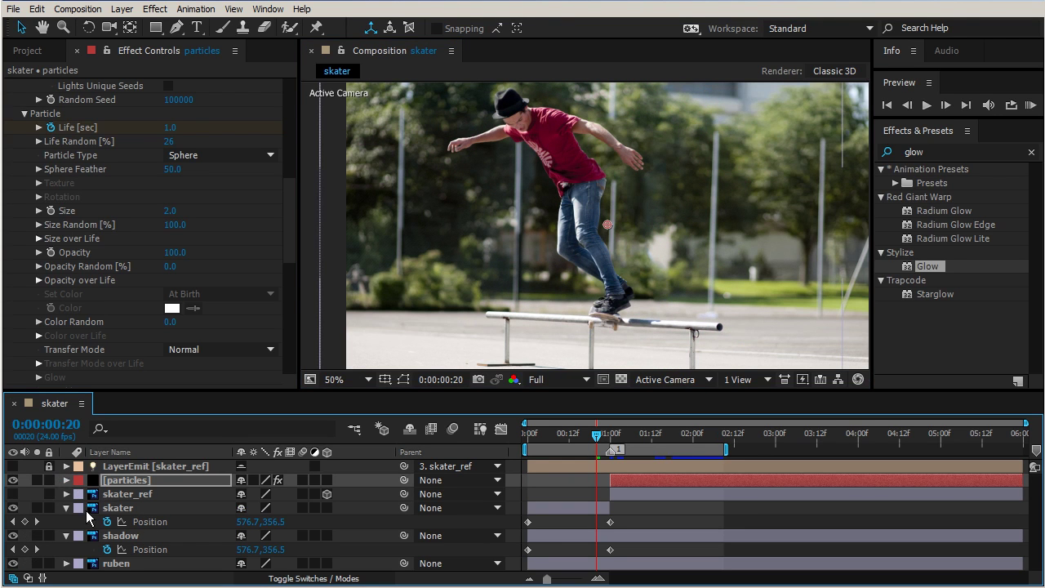
click(118, 536)
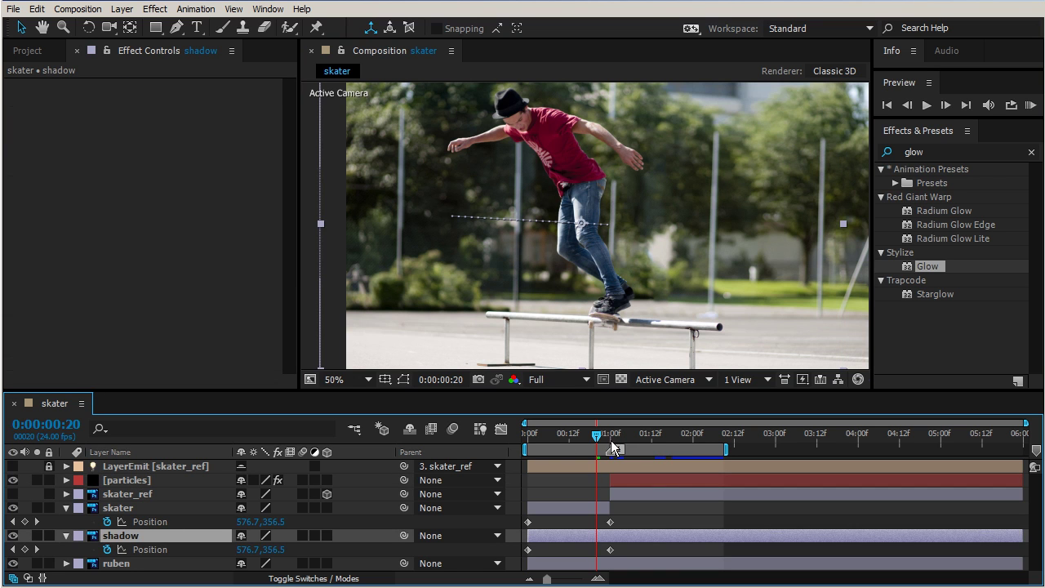
drag(593, 441, 611, 436)
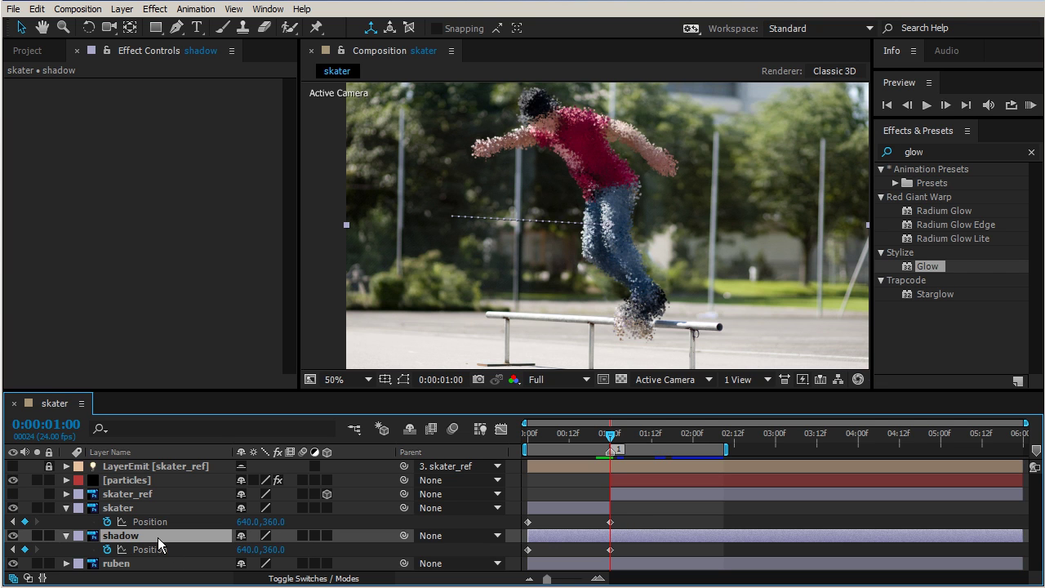
key(t)
Step: Keyframe the shadow's Opacity at 1:00, then lower it to about 57% at 1:06
click(107, 549)
key(Page_Down)
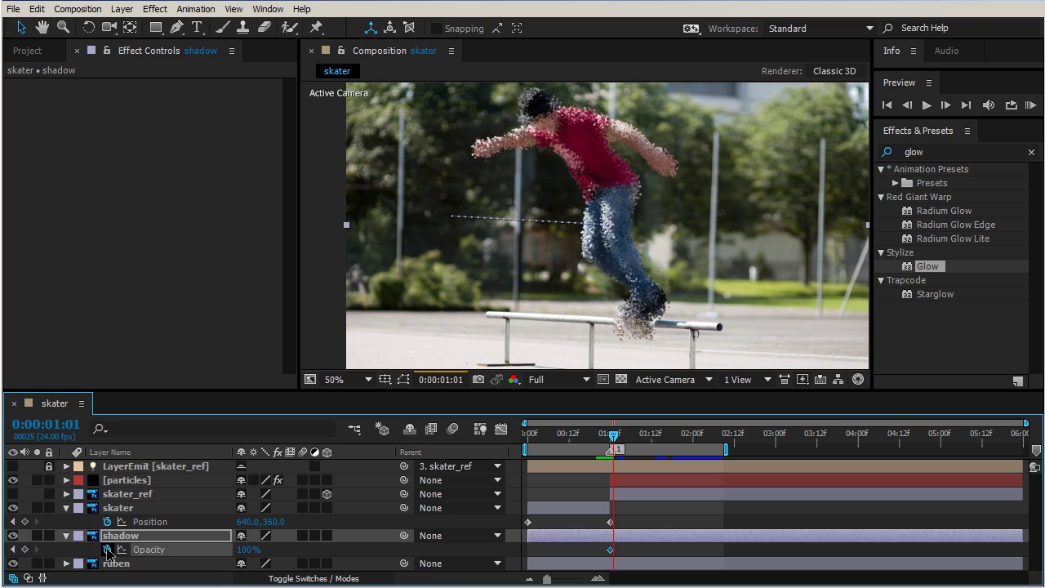
key(Page_Down)
key(Page_Down)
key(Page_Down)
key(Page_Down)
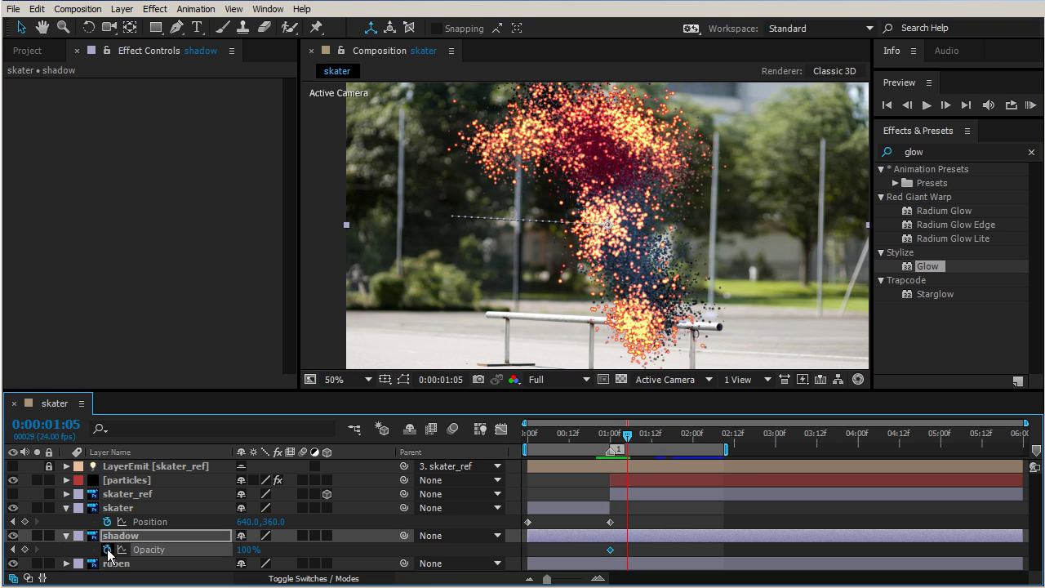
key(Page_Down)
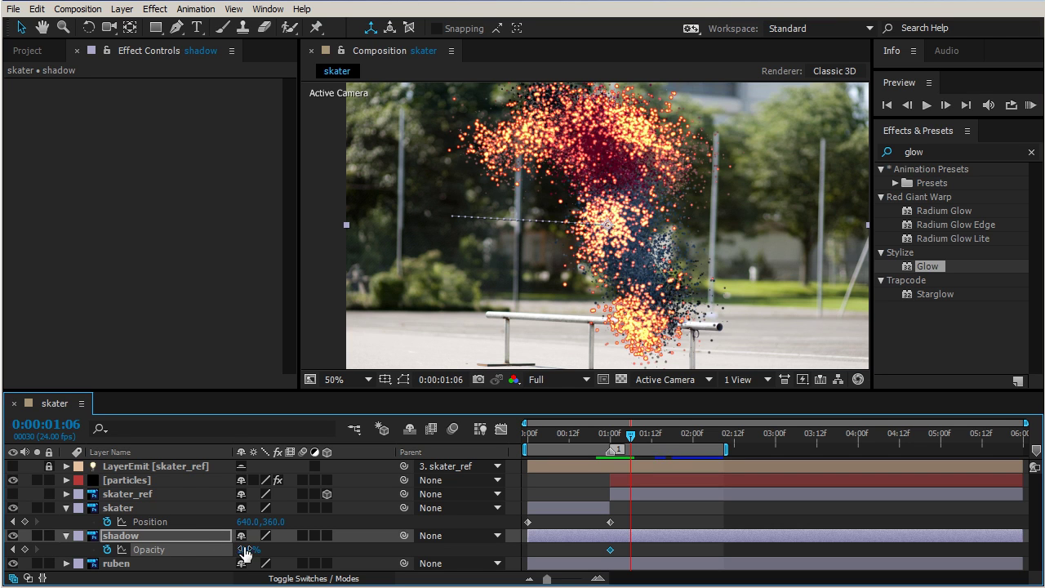
drag(244, 550, 153, 579)
mouse_move(628, 445)
mouse_down()
mouse_move(602, 443)
mouse_move(676, 441)
mouse_move(602, 441)
mouse_move(681, 441)
mouse_move(553, 441)
mouse_move(659, 438)
mouse_move(612, 448)
mouse_up()
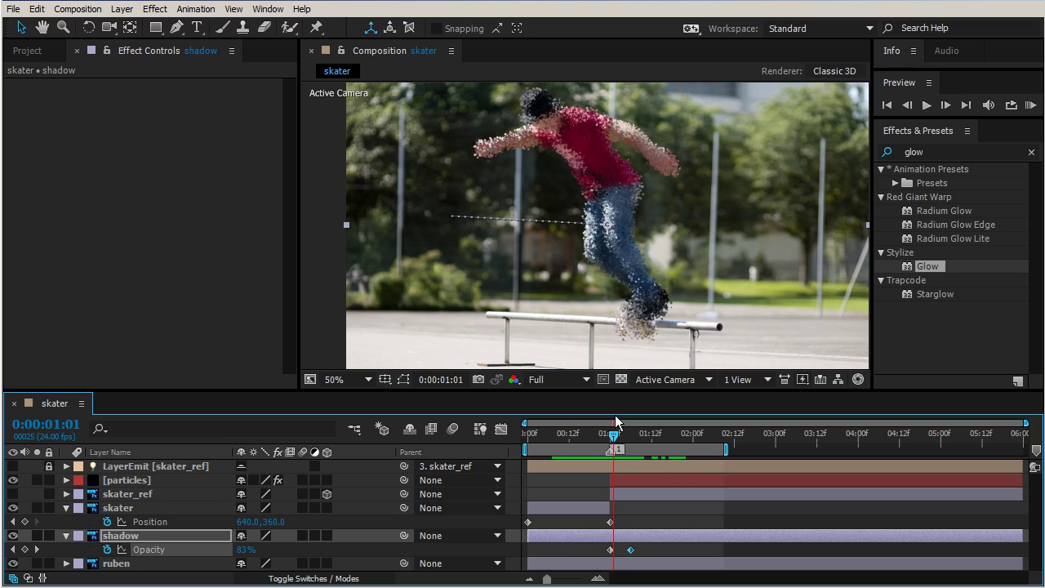